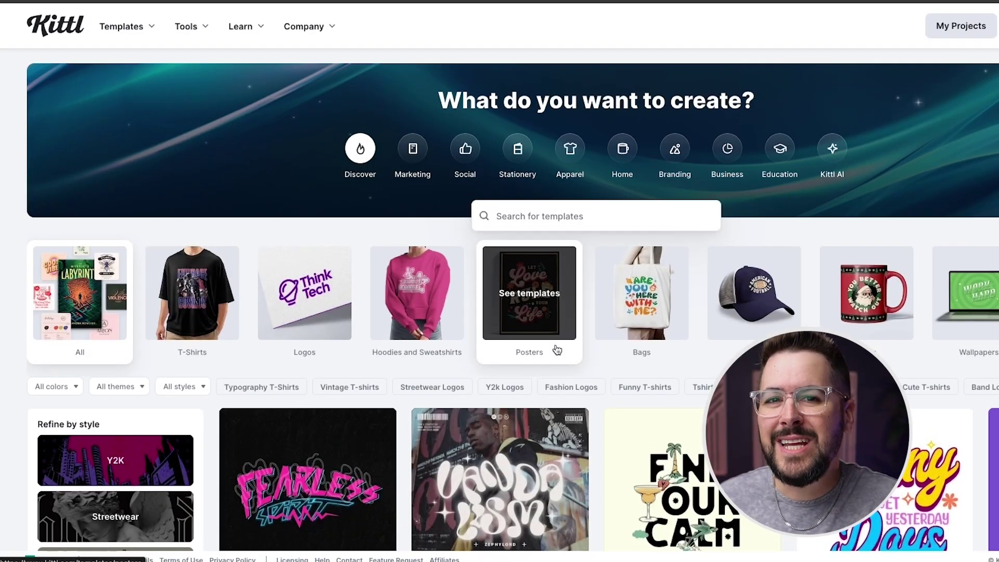
# Generate funny 2-4 word quotes for the Dogs niche with the AI Quote Generator
pyautogui.click(202, 31)
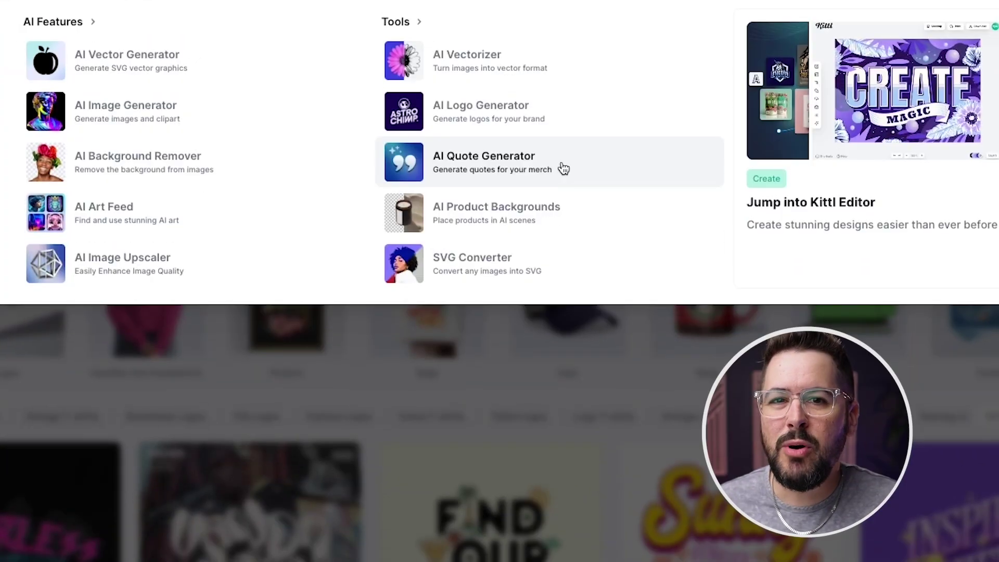
pyautogui.click(603, 168)
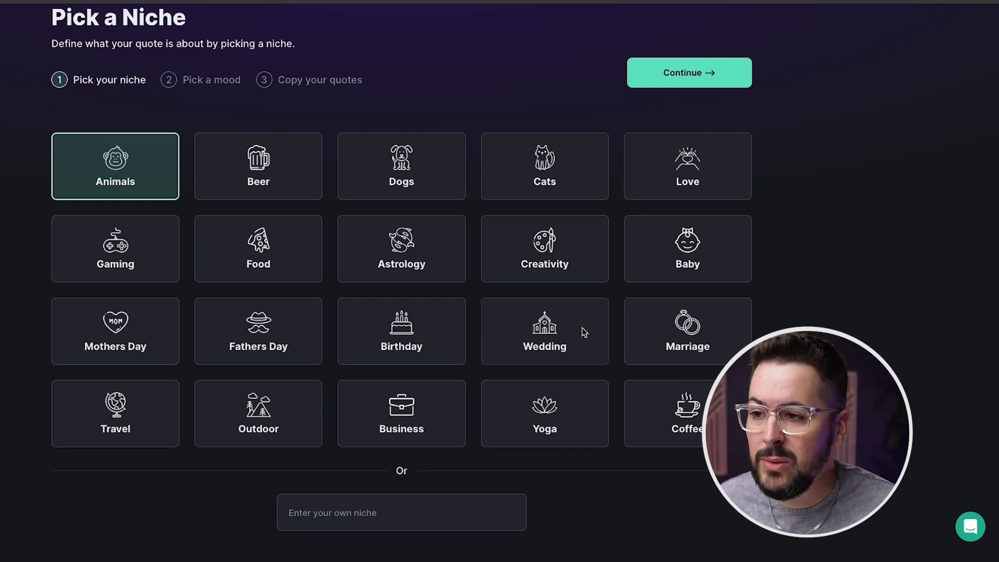
pyautogui.click(417, 162)
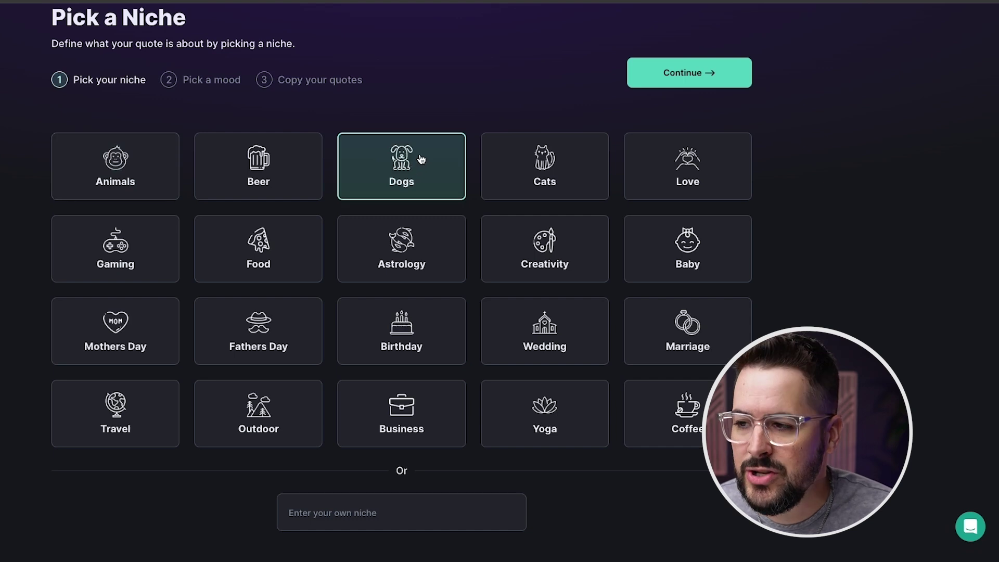
pyautogui.click(713, 82)
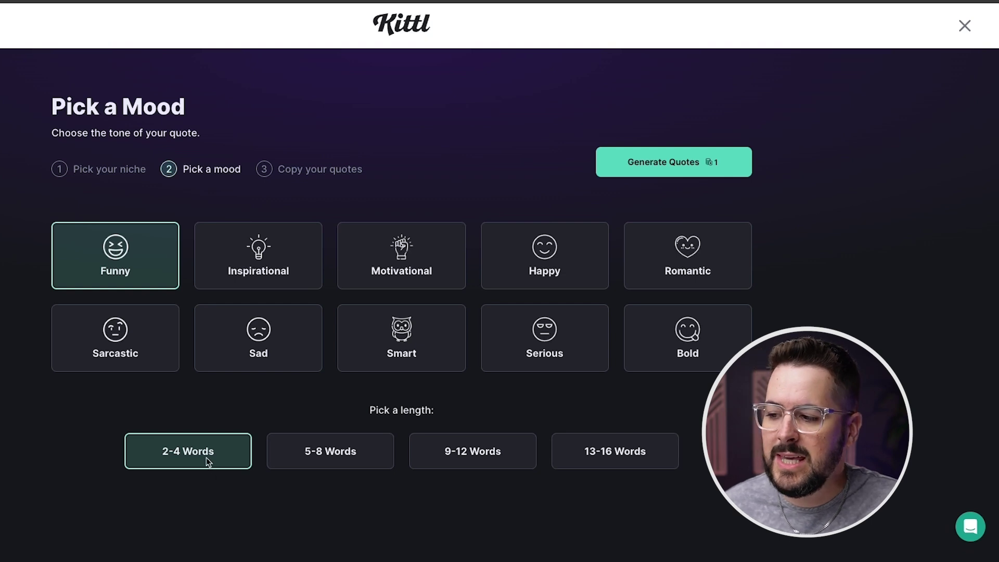
pyautogui.click(702, 166)
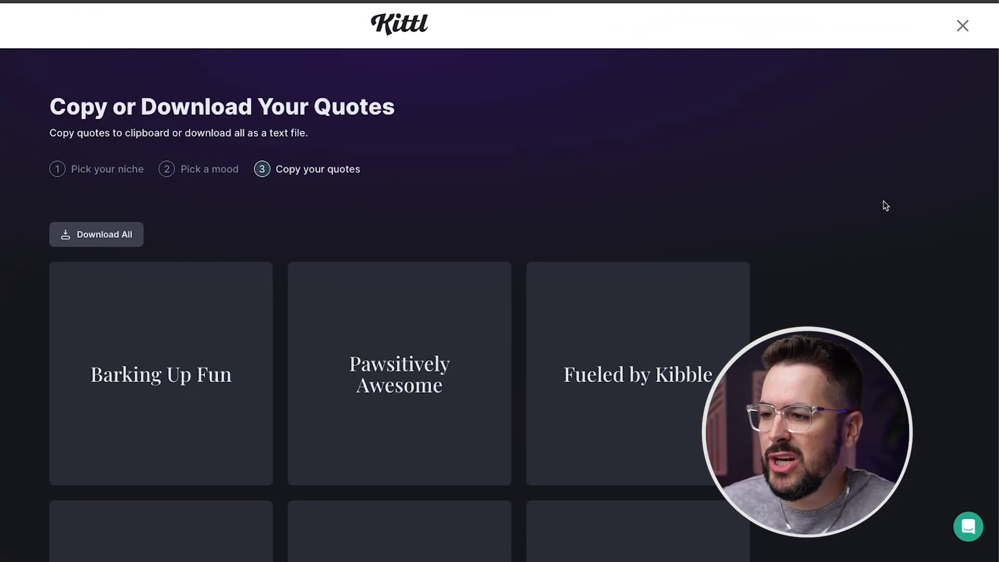
# Examine the generated dog quotes and the options for using, copying or downloading them
pyautogui.scroll(-1, 888, 204)
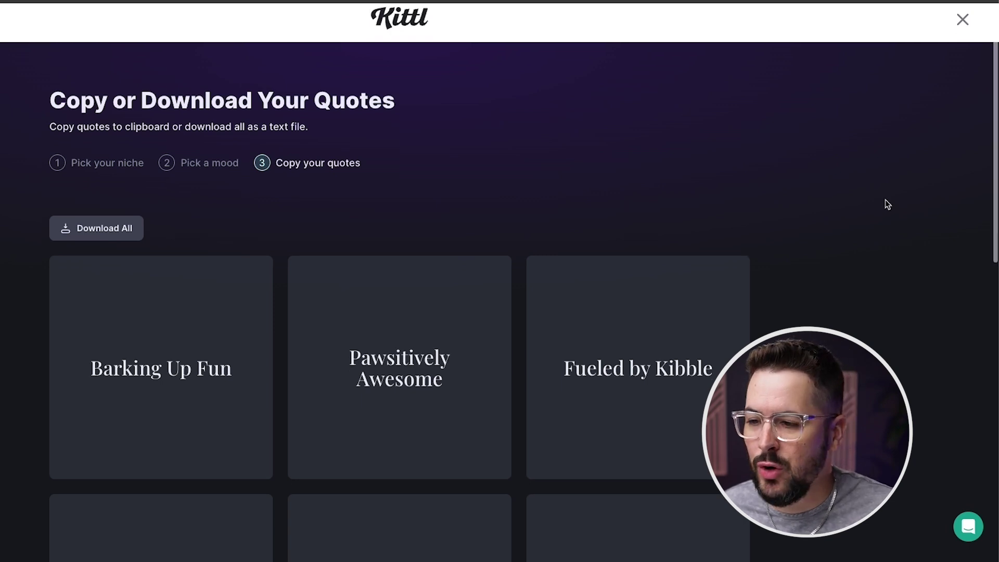
pyautogui.scroll(-3, 858, 296)
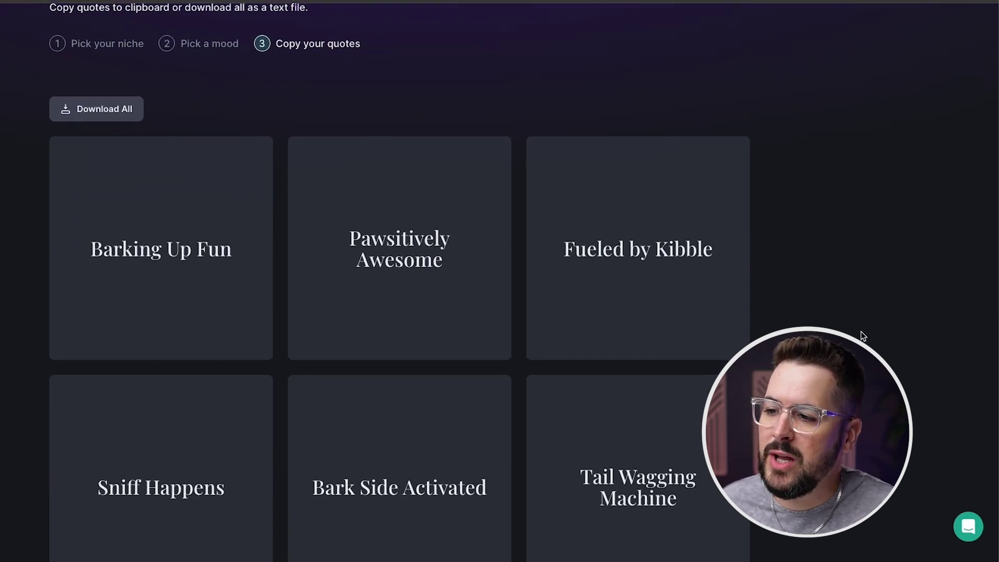
pyautogui.scroll(-6, 861, 336)
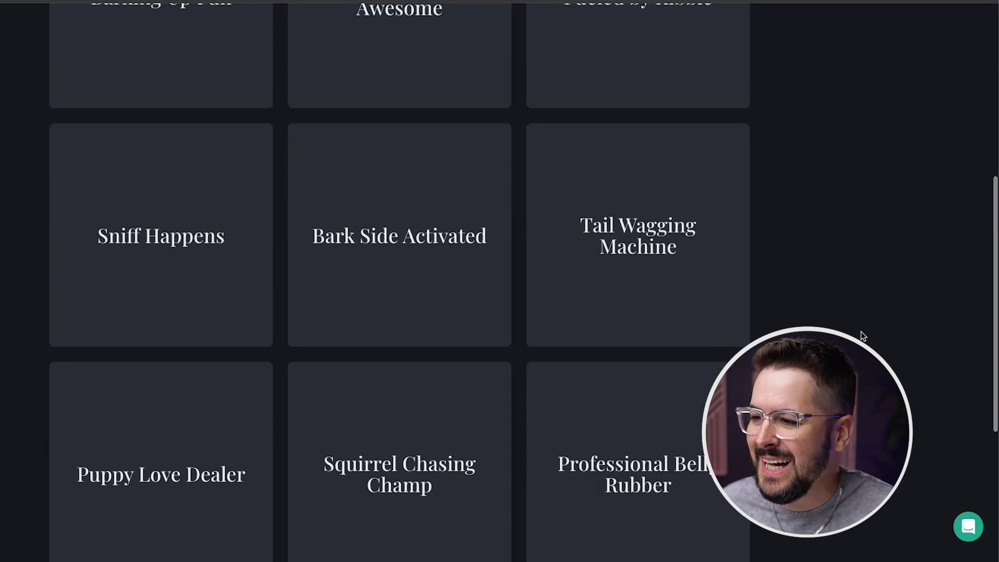
pyautogui.scroll(-7, 862, 336)
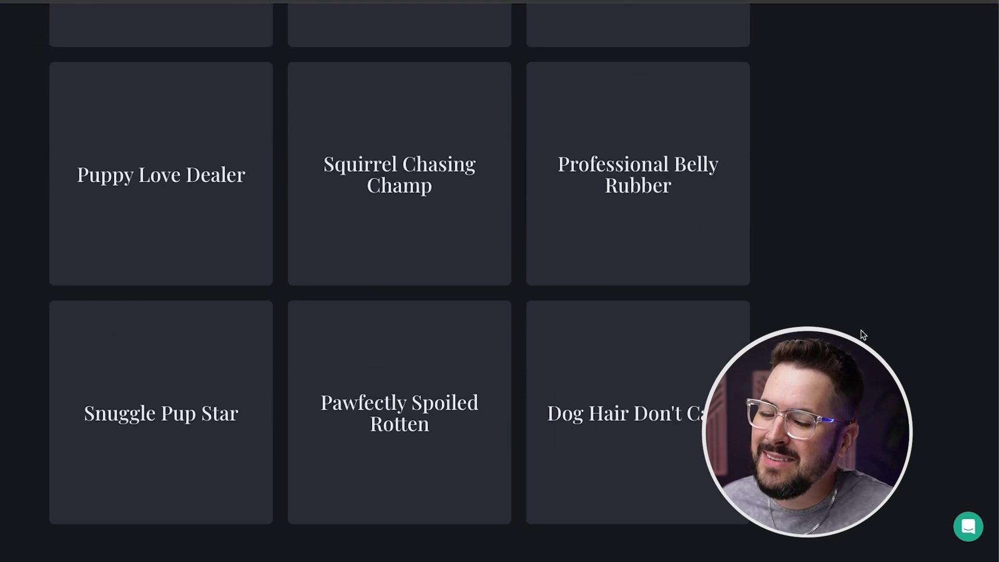
pyautogui.scroll(12, 862, 336)
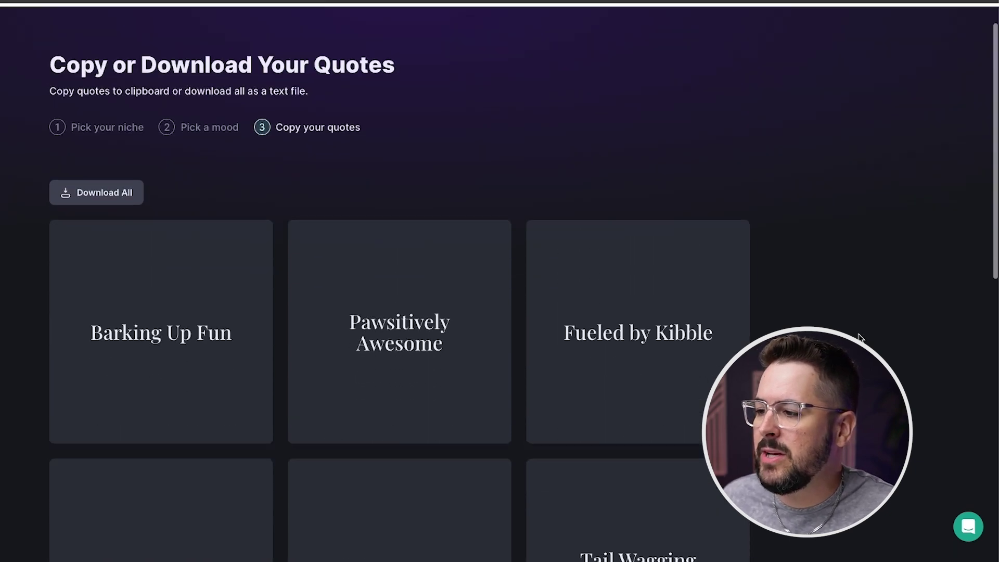
pyautogui.scroll(-1, 207, 312)
pyautogui.moveTo(207, 312)
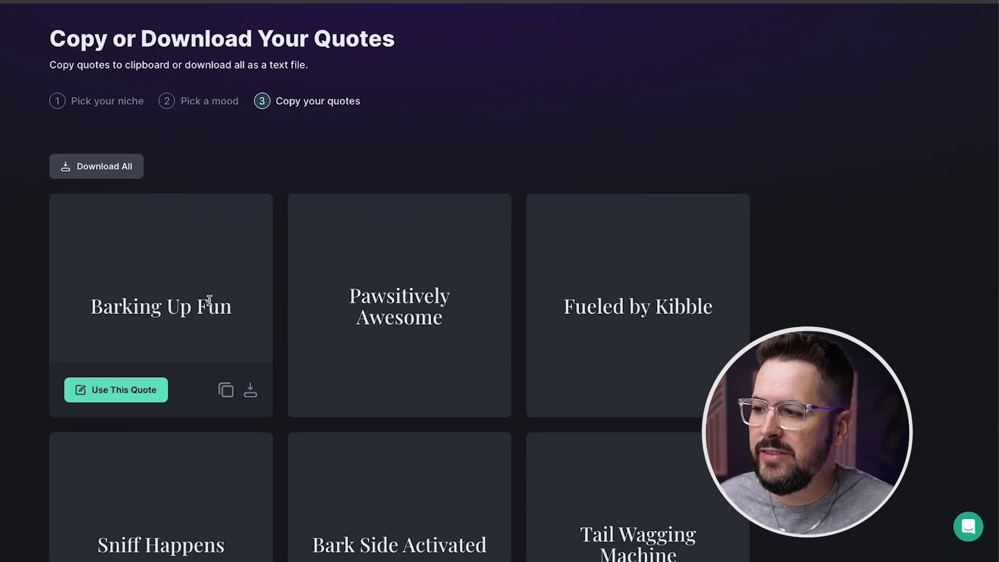
pyautogui.click(81, 168)
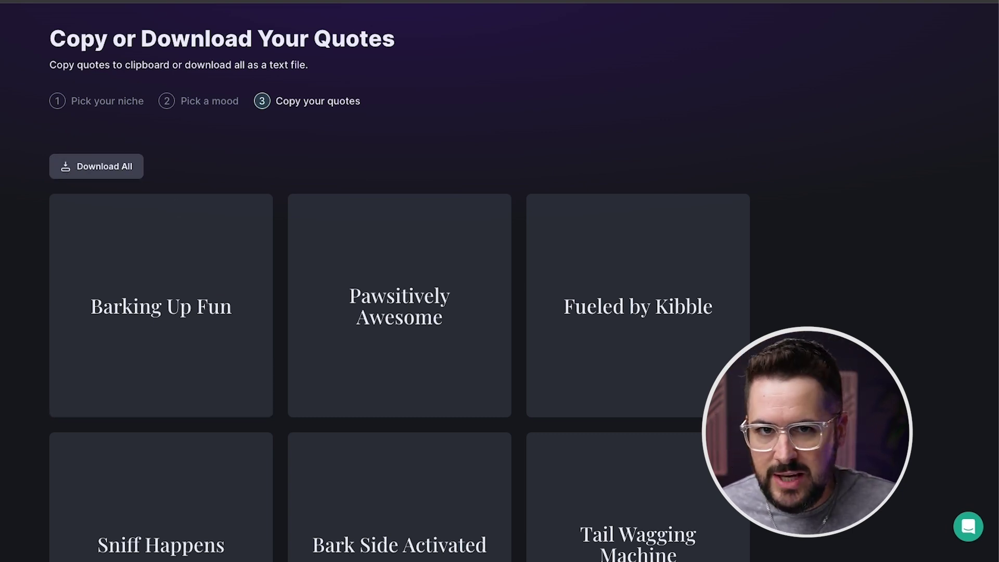
pyautogui.scroll(-2, 216, 248)
pyautogui.moveTo(216, 248)
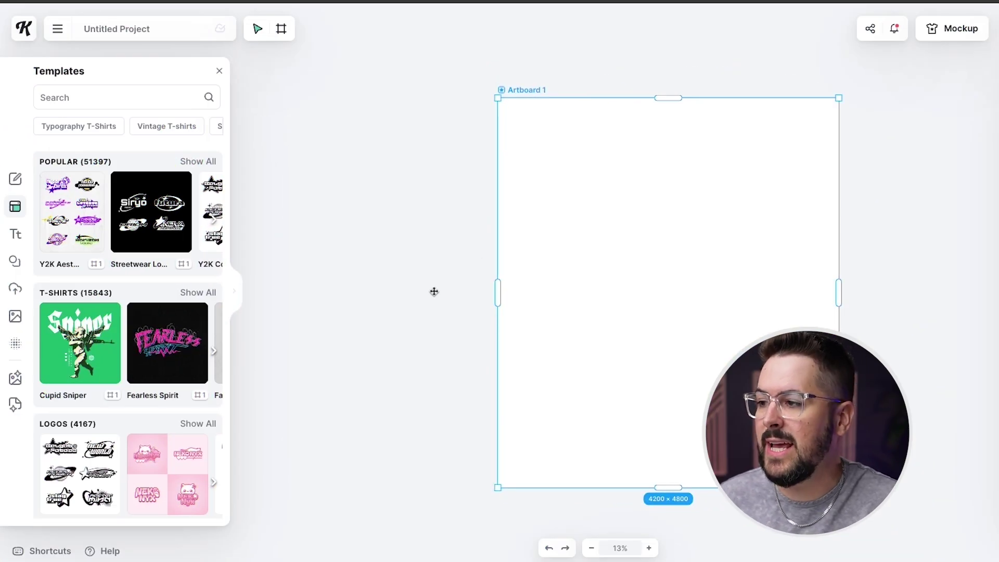
# Add a headline reading "BARKING UP FUN" to the blank artboard
pyautogui.click(15, 234)
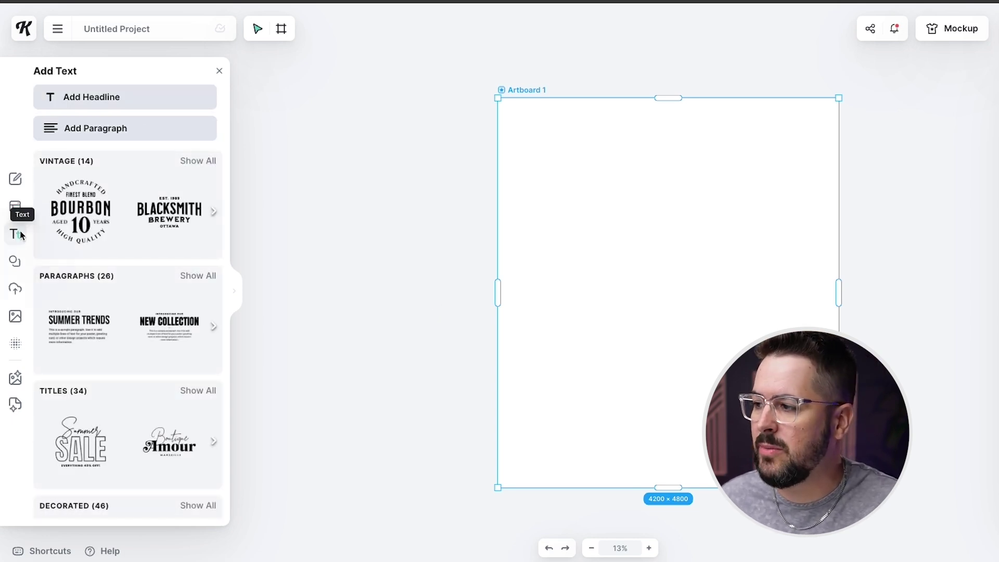
pyautogui.click(131, 97)
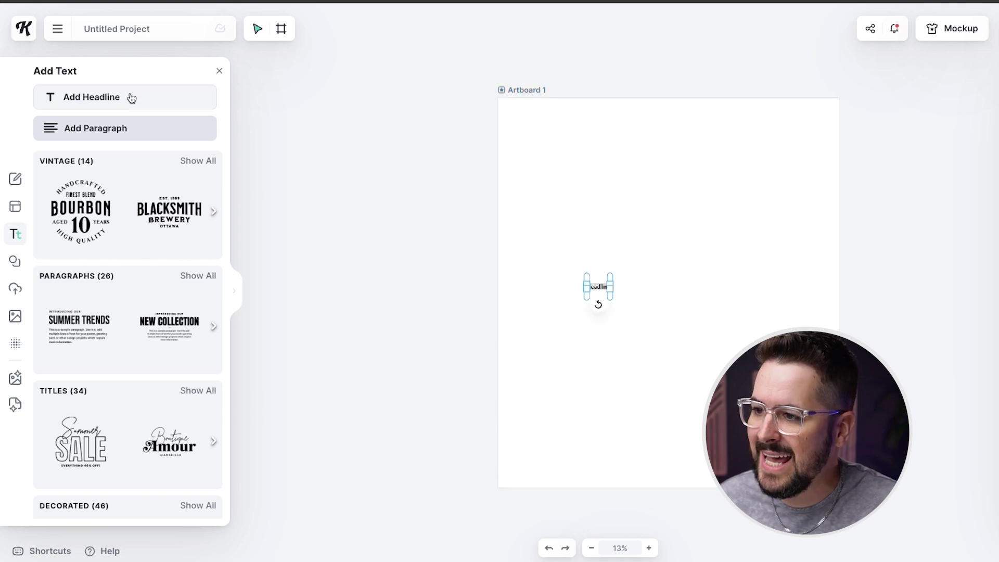
pyautogui.write('BARKING UP')
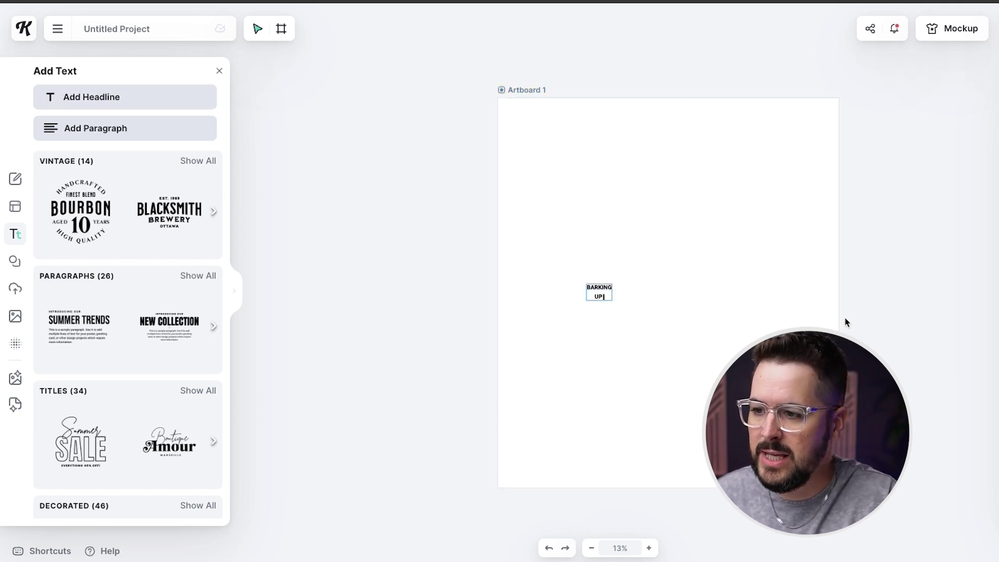
pyautogui.write(' FUN')
pyautogui.press('Escape')
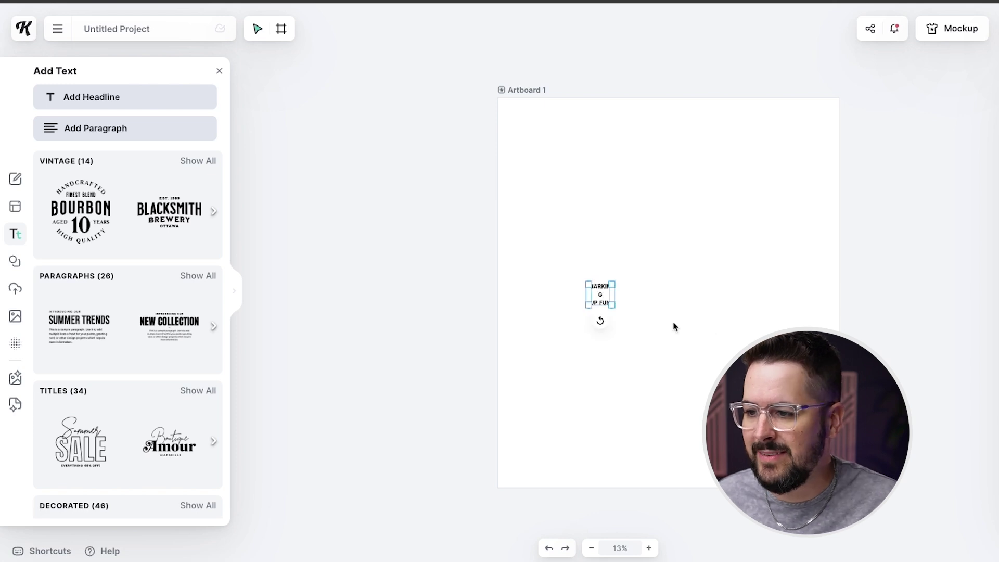
# Enlarge and widen the headline so BARKING fits on one line, and position it near the artboard's upper edge
pyautogui.moveTo(613, 305); pyautogui.dragTo(728, 343)
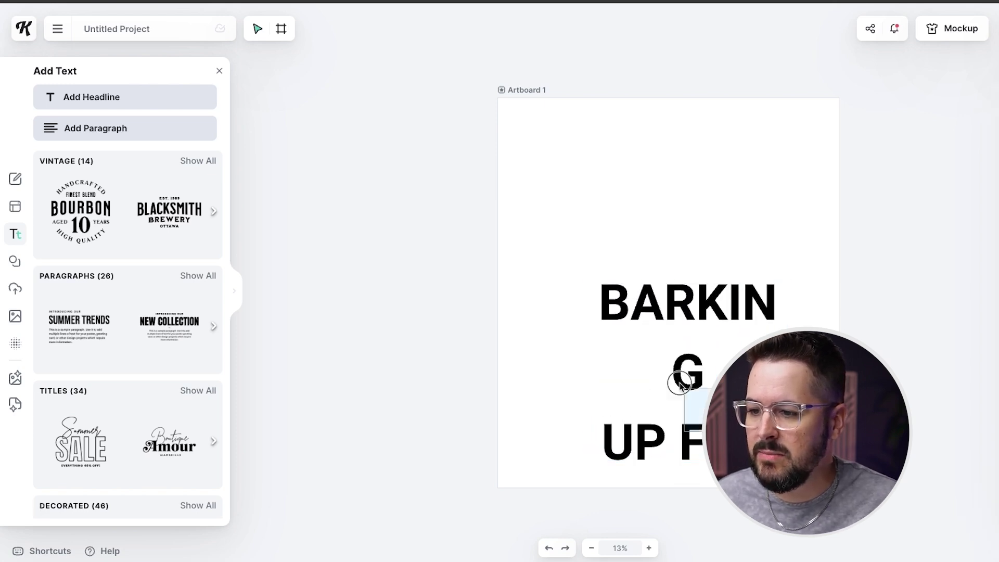
pyautogui.moveTo(691, 298); pyautogui.dragTo(613, 180)
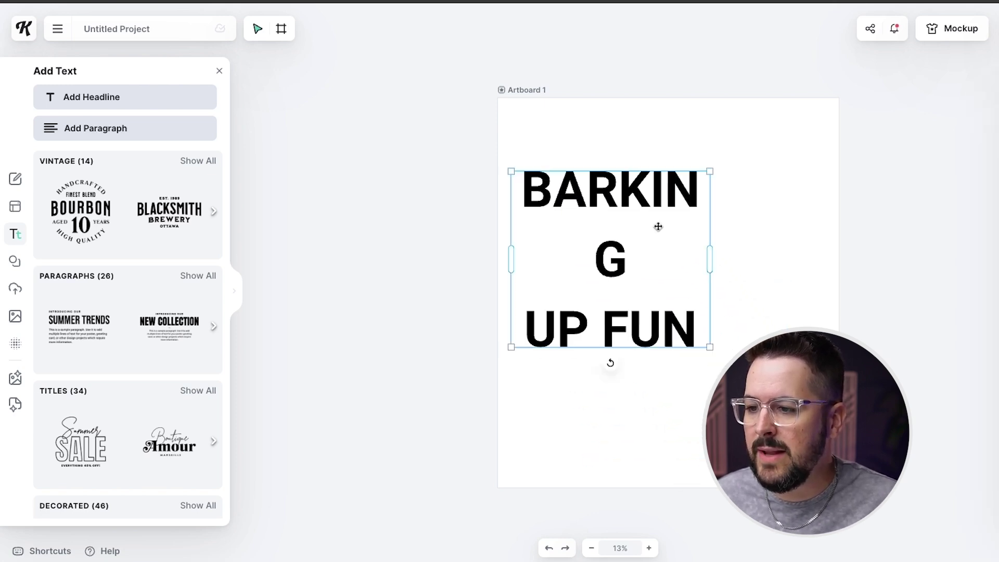
pyautogui.moveTo(710, 263); pyautogui.dragTo(795, 263)
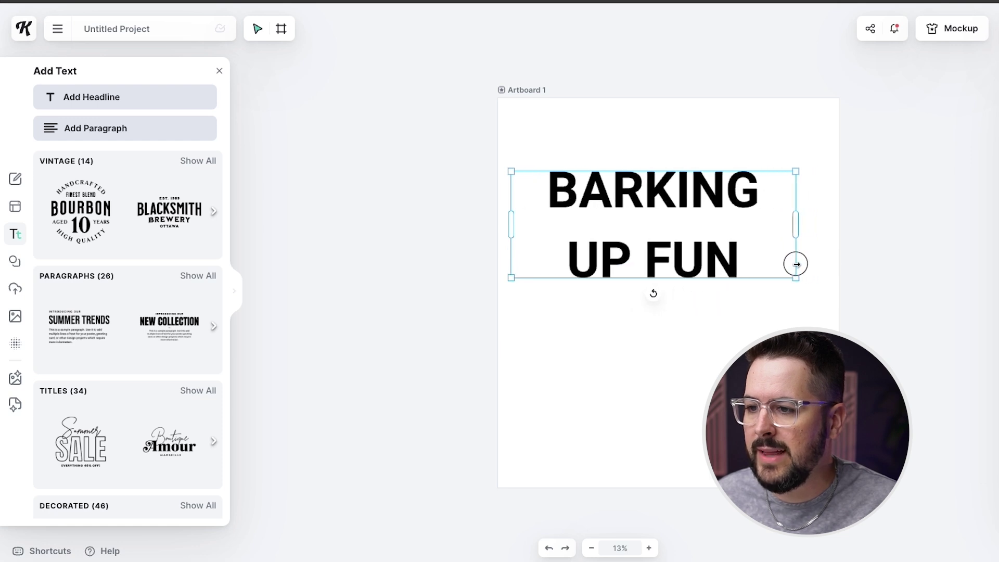
pyautogui.moveTo(732, 265); pyautogui.dragTo(736, 214)
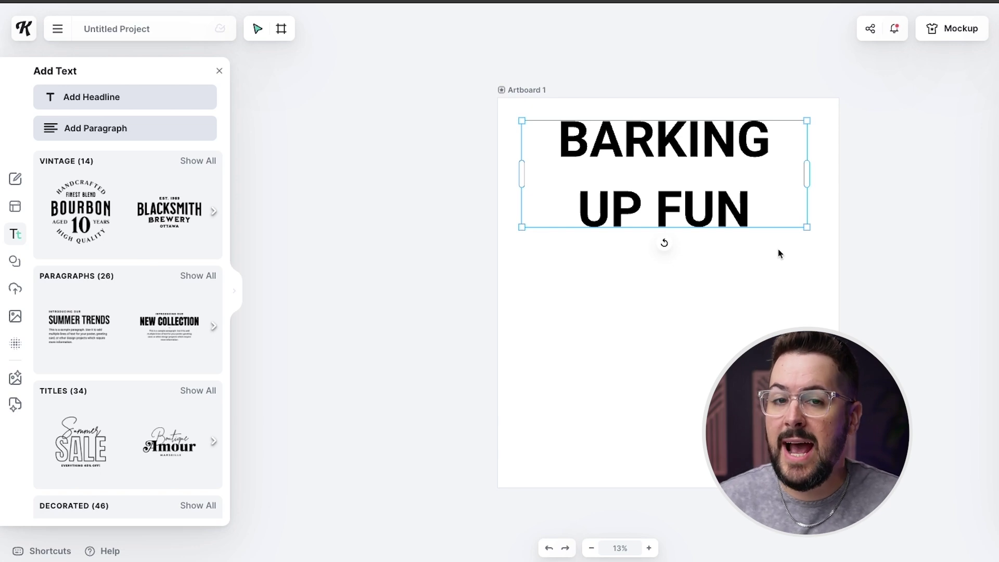
pyautogui.click(306, 447)
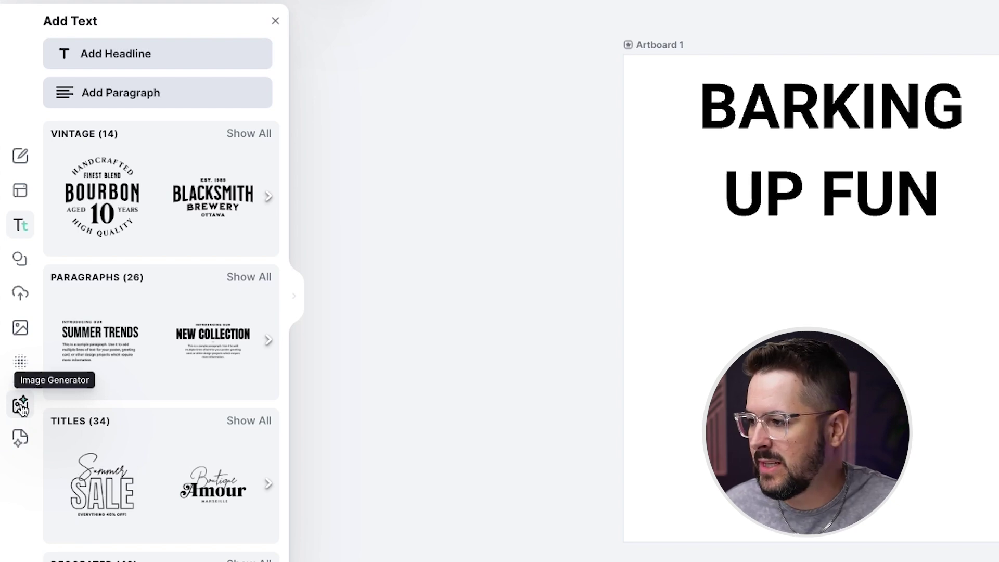
# Browse the AI Image Generator's image, clipart and vector styles and choose the T-Shirt Graphic clipart style
pyautogui.click(21, 405)
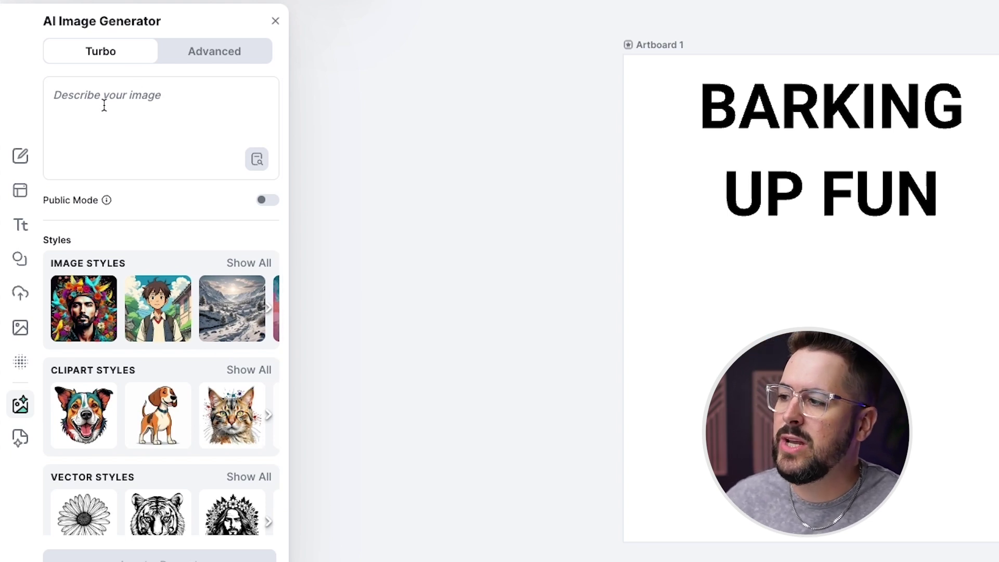
pyautogui.scroll(-1, 236, 357)
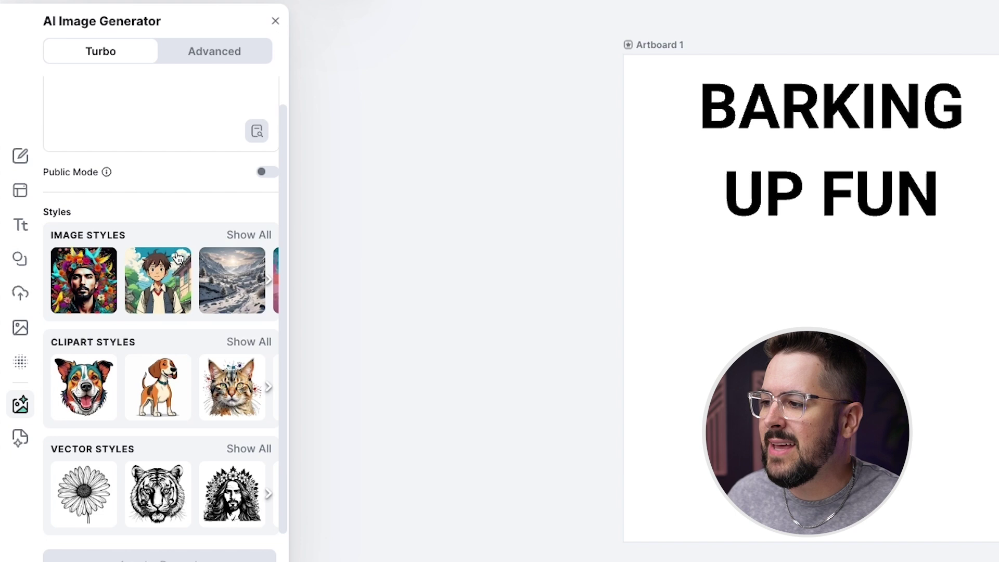
pyautogui.click(249, 236)
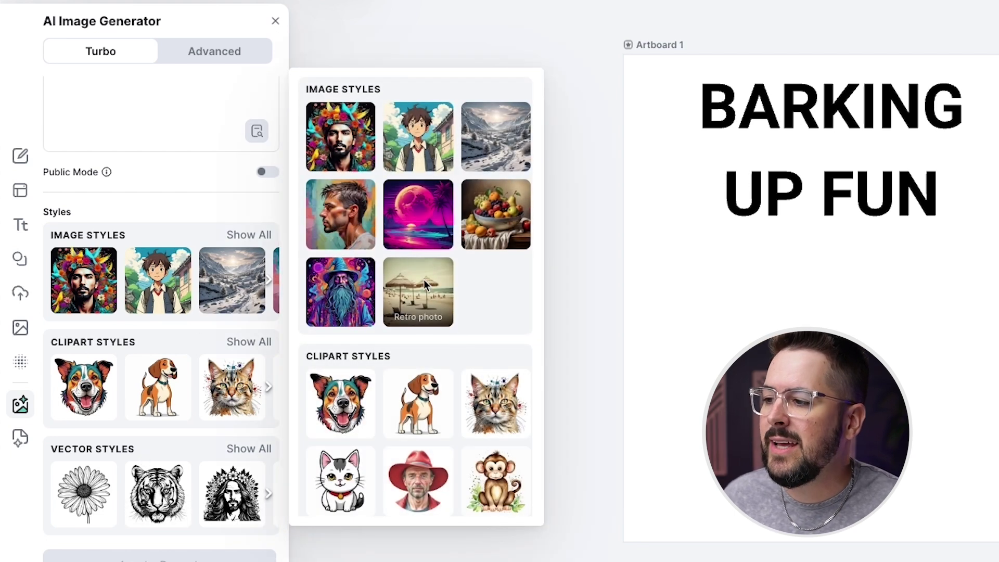
pyautogui.scroll(-5, 446, 353)
pyautogui.scroll(-2, 450, 377)
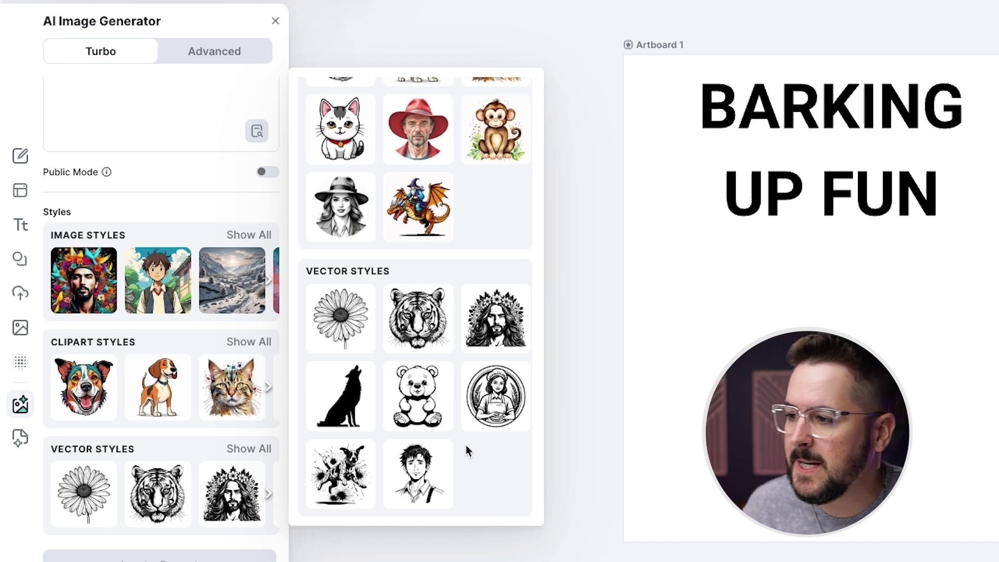
pyautogui.scroll(5, 471, 443)
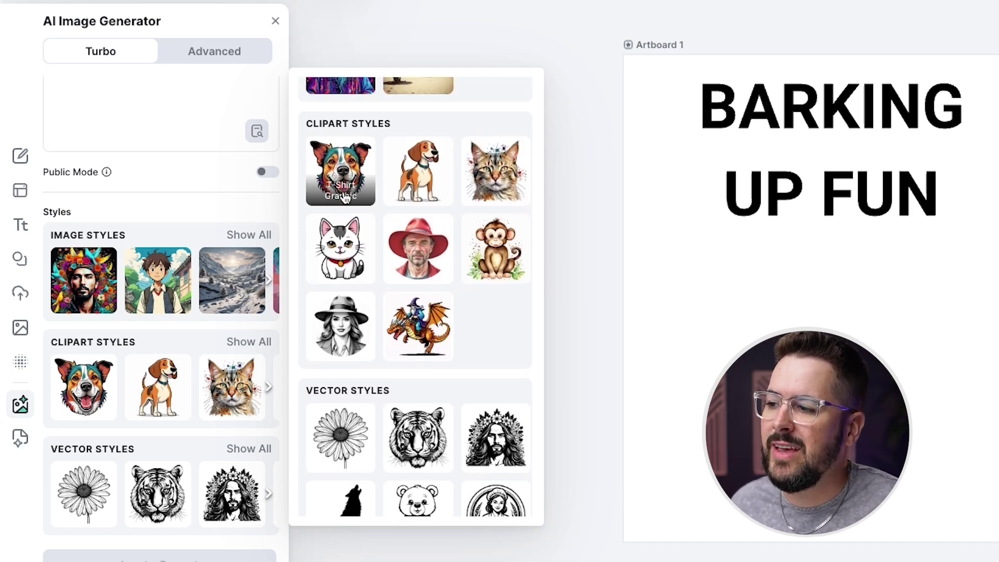
pyautogui.scroll(1, 347, 196)
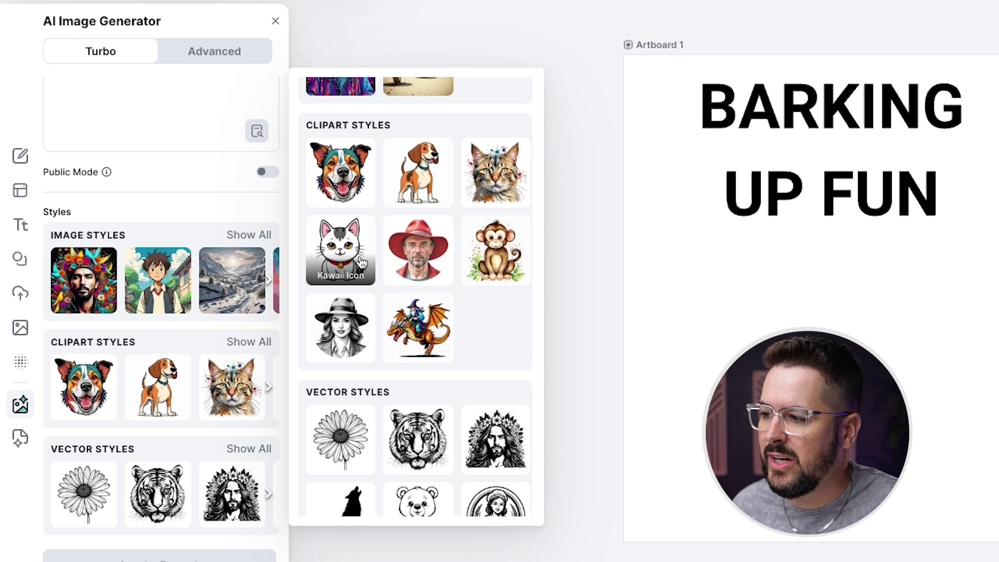
pyautogui.scroll(-3, 482, 379)
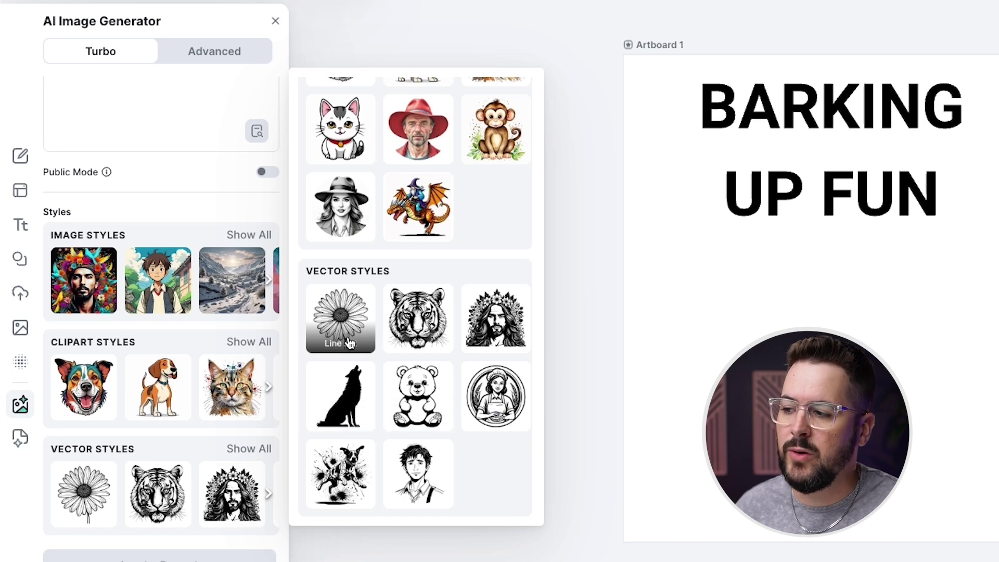
pyautogui.scroll(3, 418, 395)
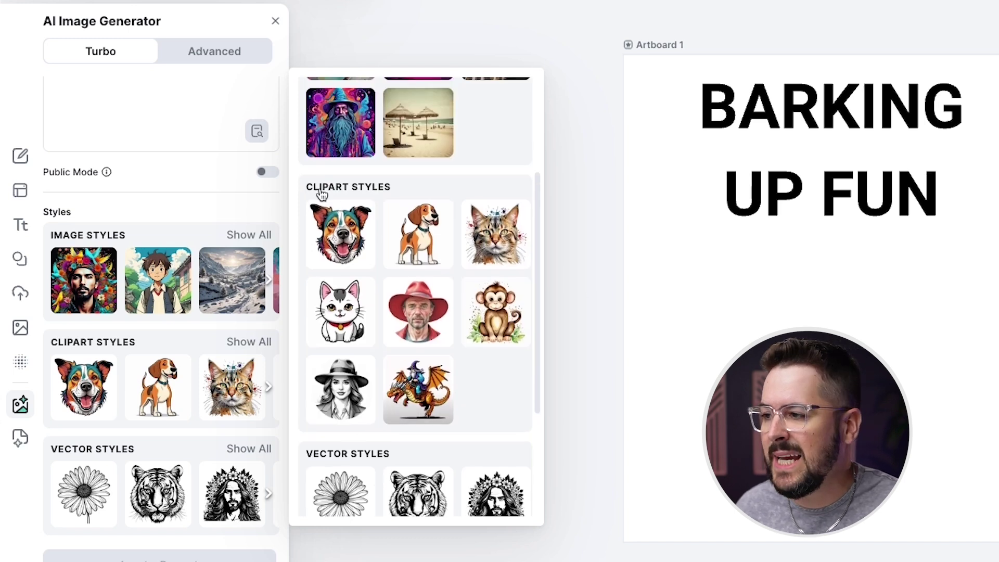
pyautogui.click(339, 245)
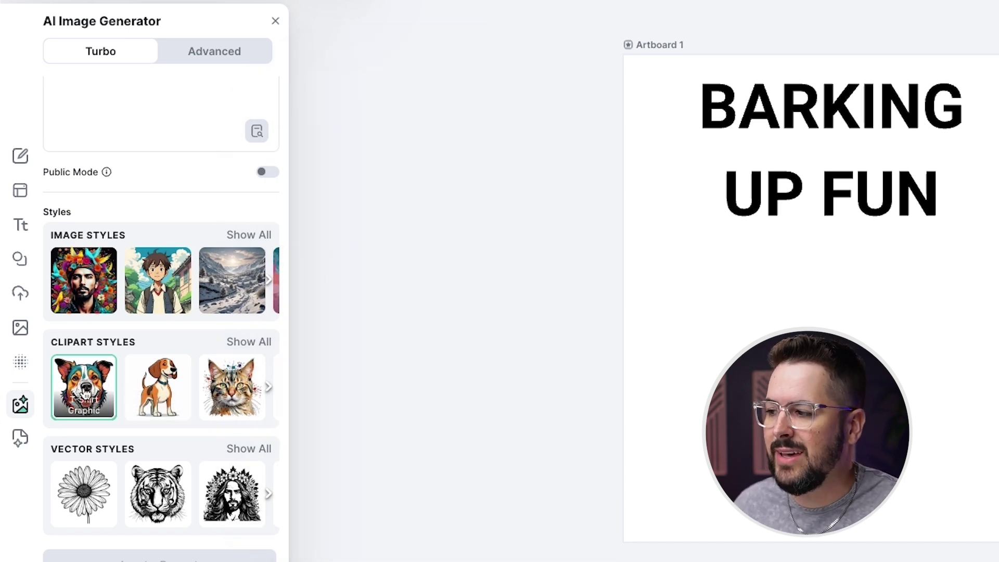
# Generate an image from the prompt "a cute dog wearing sunglasses" in the T-Shirt Graphic style
pyautogui.click(188, 106)
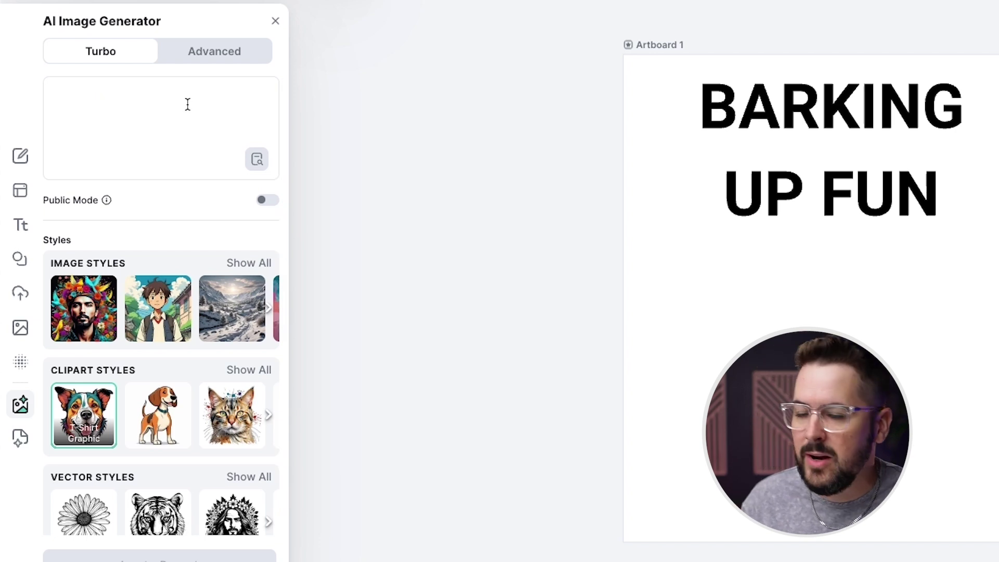
pyautogui.write('a ')
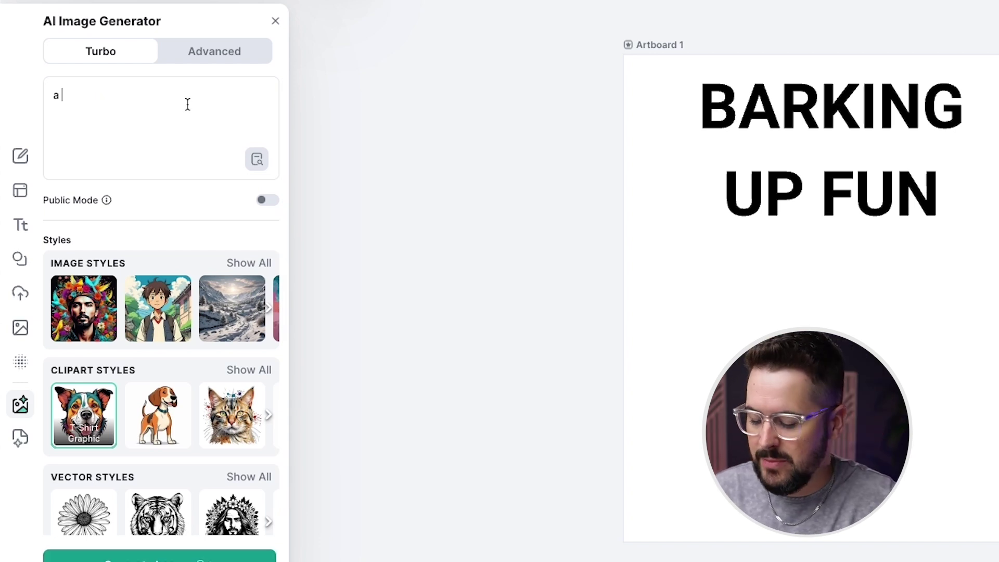
pyautogui.write('cute dog wear')
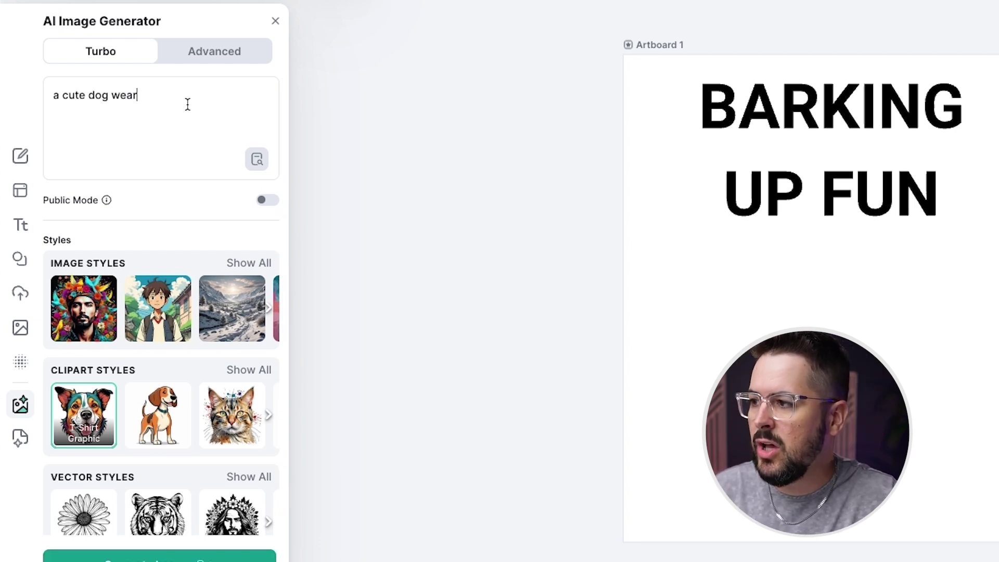
pyautogui.write('ing sunglasses')
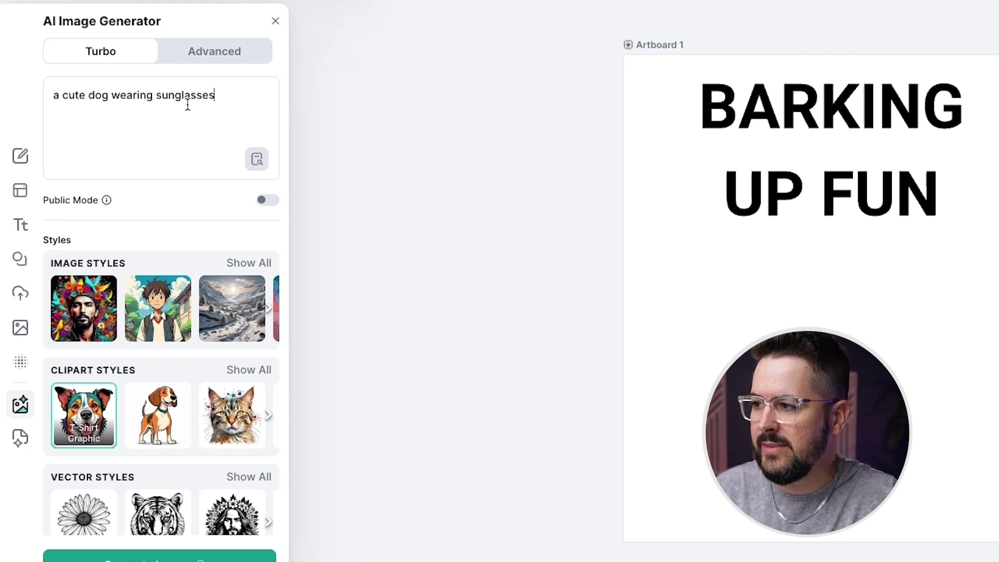
pyautogui.click(167, 556)
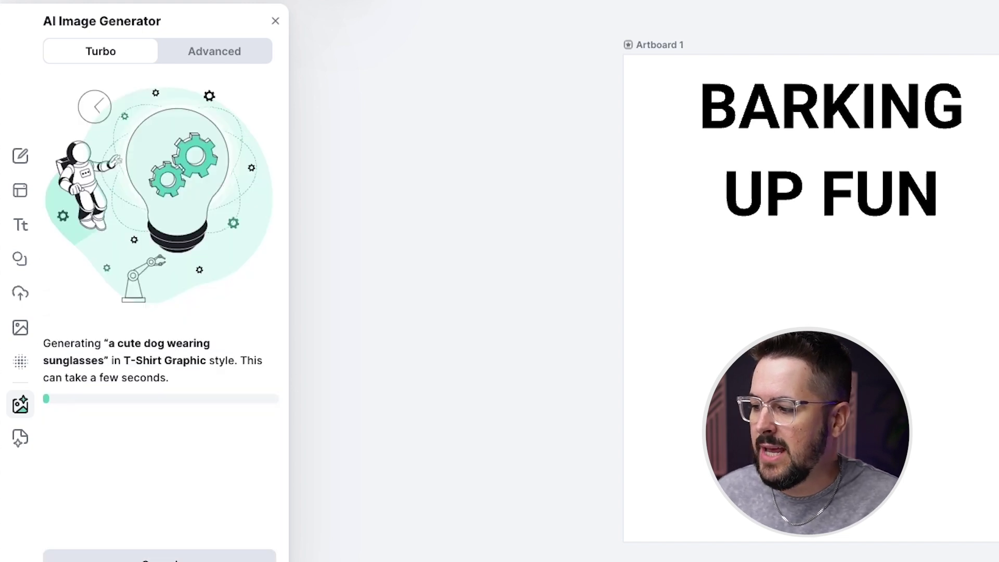
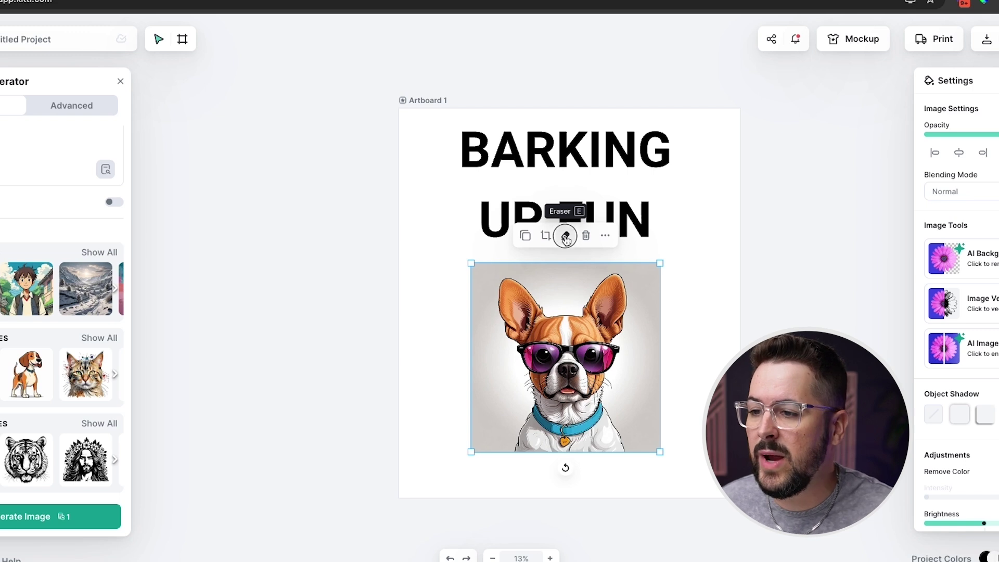
# Try erasing a strip of the gray background beside the dog's ear with the Eraser
pyautogui.click(566, 236)
pyautogui.moveTo(645, 264)
pyautogui.mouseDown()
pyautogui.moveTo(665, 284)
pyautogui.moveTo(654, 254)
pyautogui.moveTo(658, 329)
pyautogui.moveTo(642, 263)
pyautogui.mouseUp()
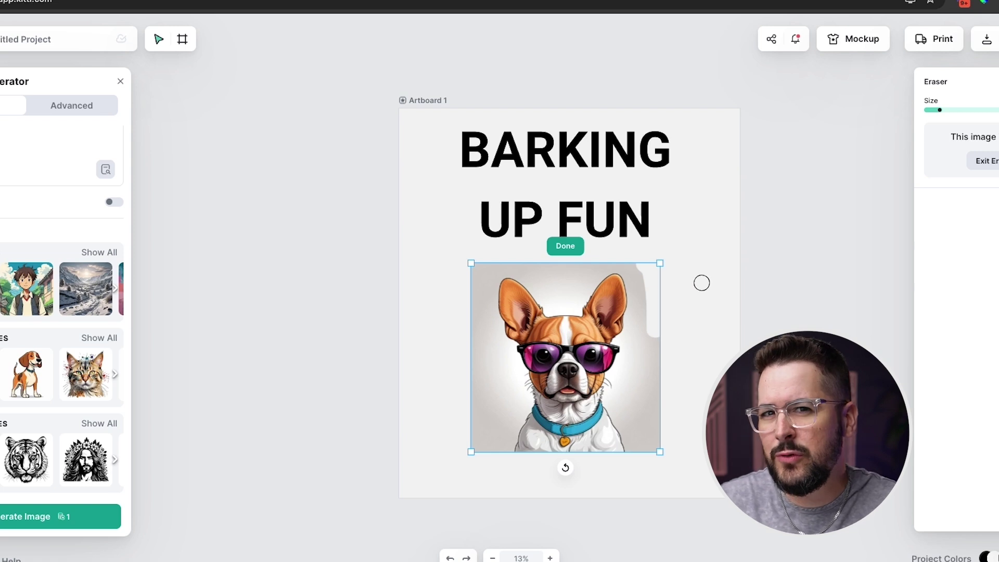
pyautogui.click(567, 248)
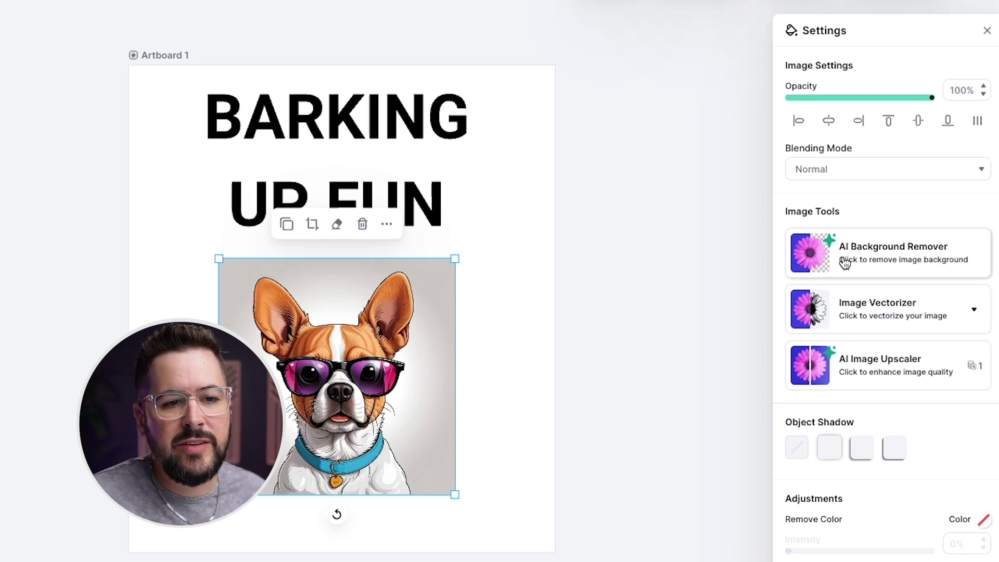
# Check the Image Vectorizer options and enhance the dog image's quality with the AI Image Upscaler
pyautogui.click(977, 312)
pyautogui.click(978, 312)
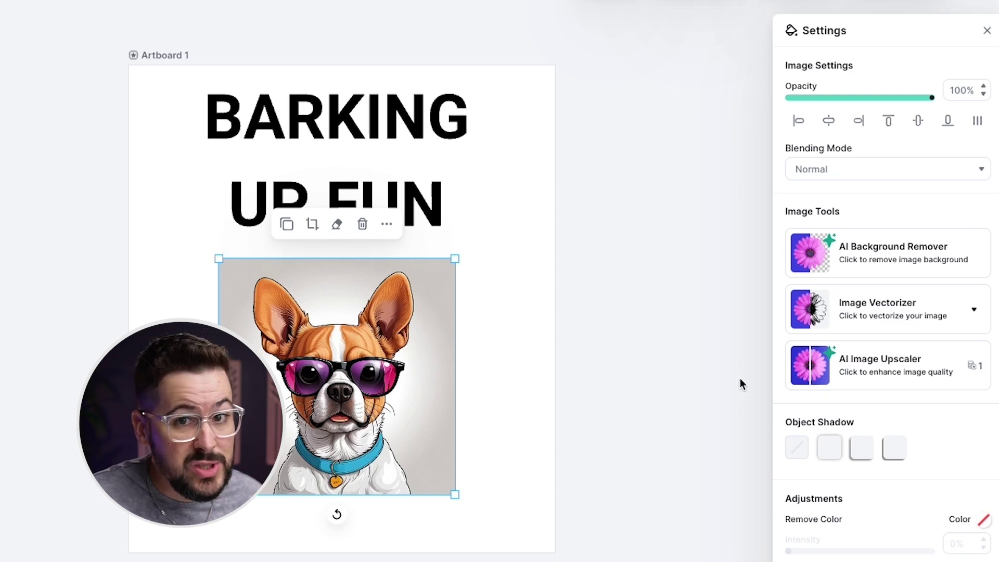
pyautogui.click(885, 374)
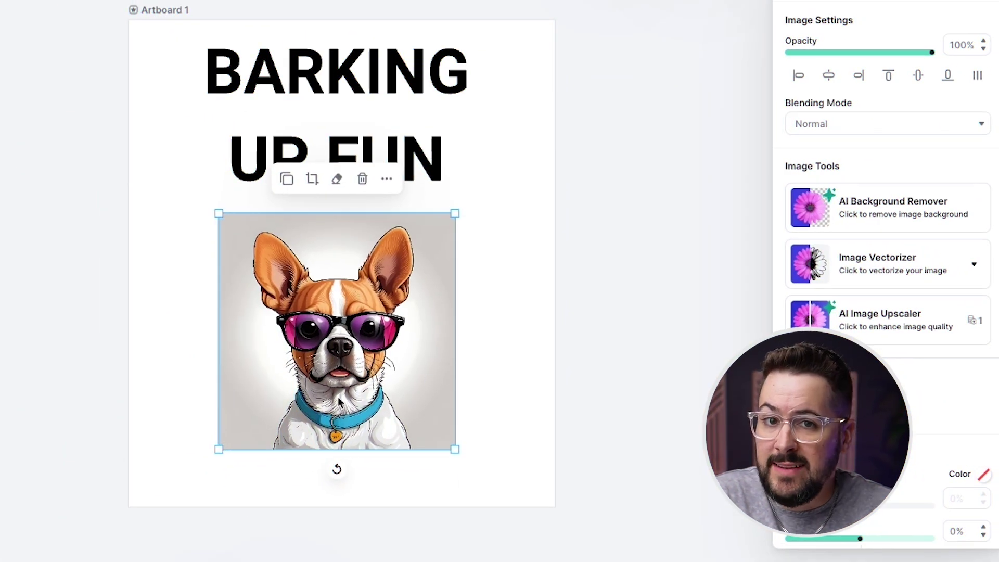
# Resize the dog image to about the width of the word BARKING and center it beneath the headline
pyautogui.moveTo(454, 449); pyautogui.dragTo(599, 522)
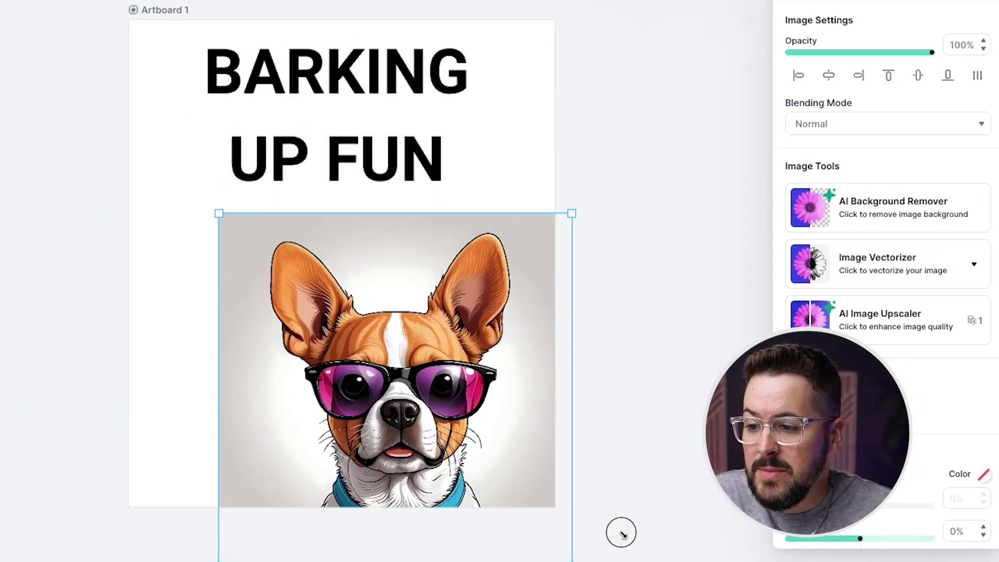
pyautogui.moveTo(459, 432); pyautogui.dragTo(390, 344)
pyautogui.moveTo(542, 117); pyautogui.dragTo(406, 252)
pyautogui.moveTo(302, 310); pyautogui.dragTo(364, 268)
pyautogui.moveTo(363, 383); pyautogui.dragTo(366, 389)
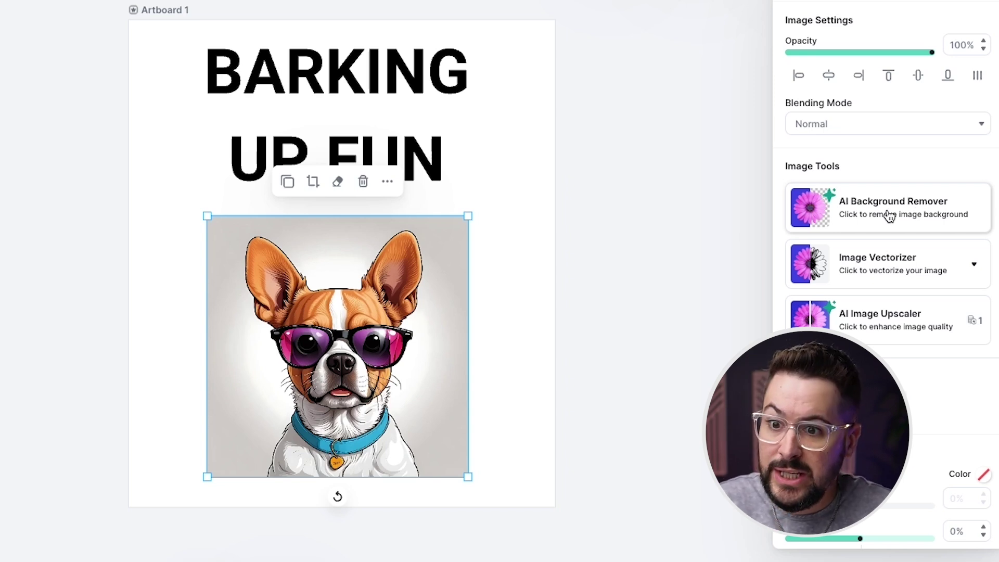
# Remove the dog image's background and enlarge the dog until its ears overlap the words UP FUN
pyautogui.click(906, 215)
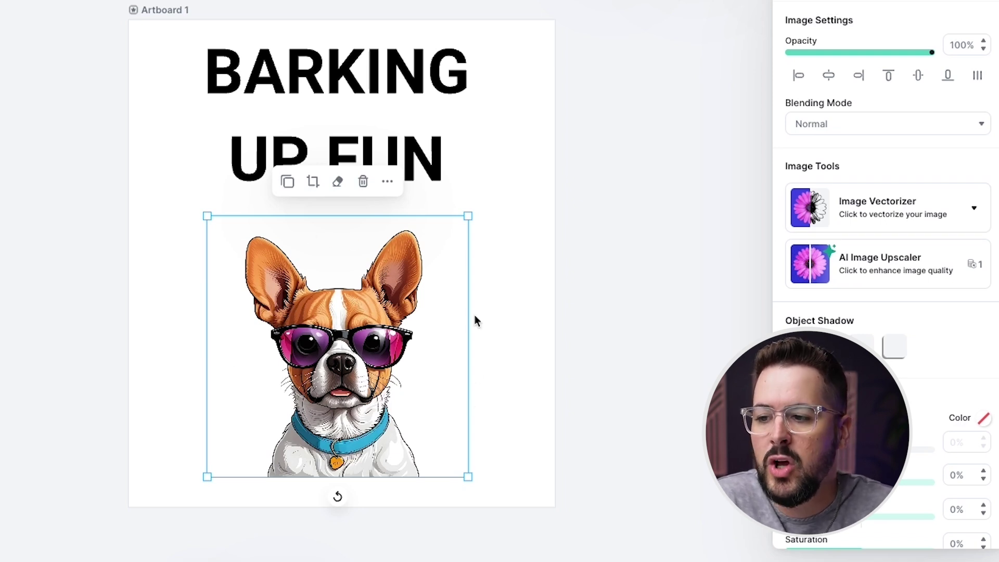
pyautogui.click(442, 123)
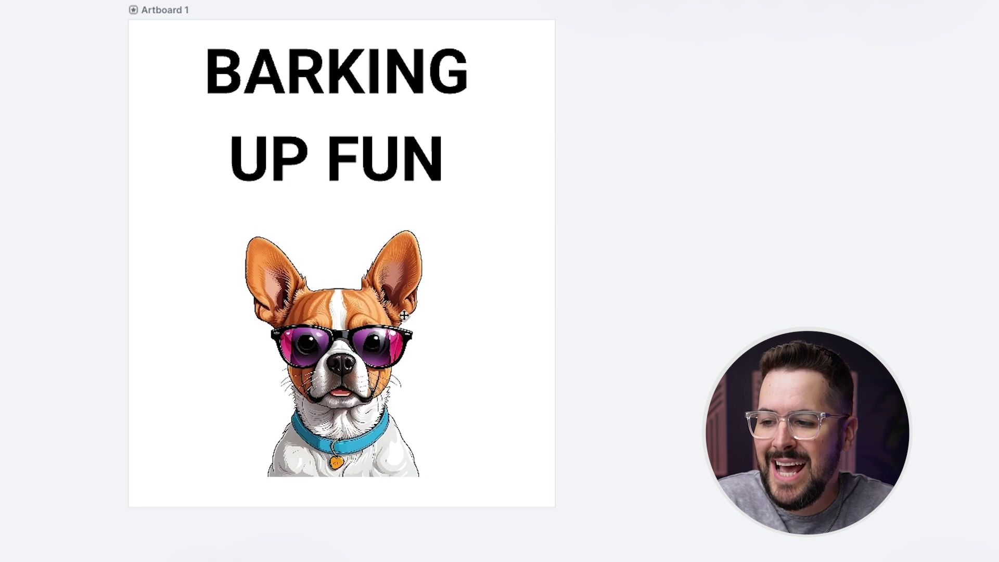
pyautogui.click(340, 363)
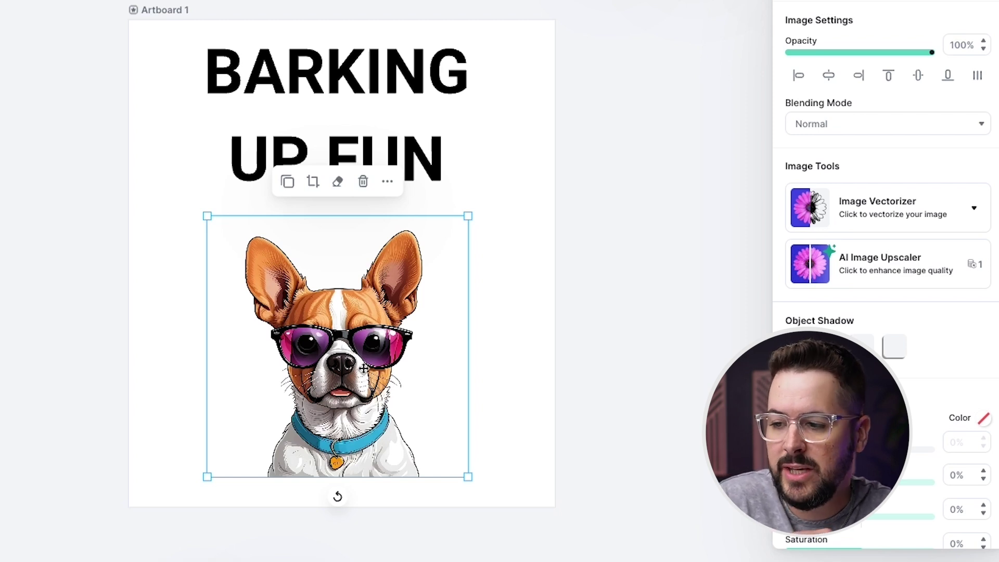
pyautogui.moveTo(468, 215); pyautogui.dragTo(543, 142)
pyautogui.moveTo(435, 287); pyautogui.dragTo(396, 295)
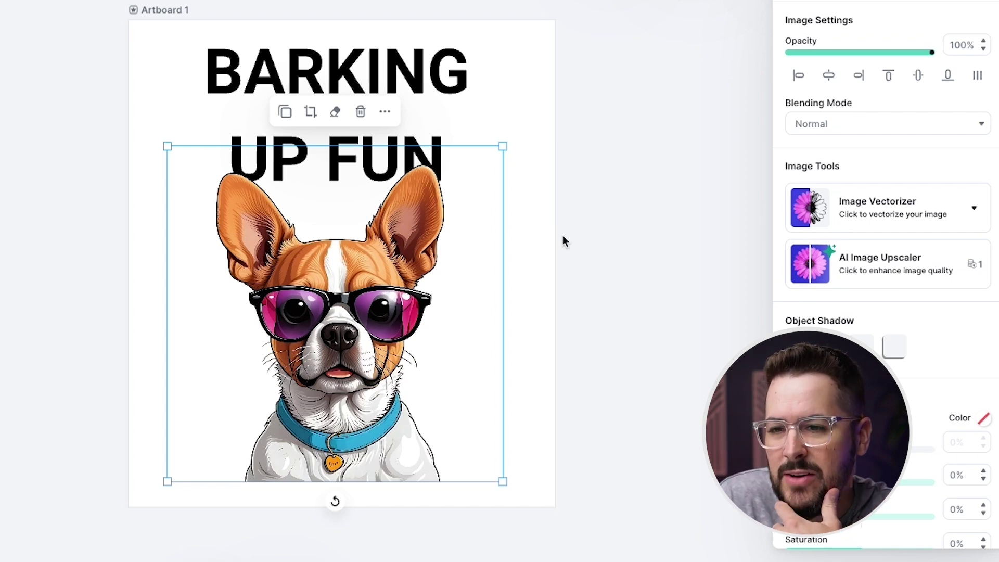
pyautogui.click(542, 267)
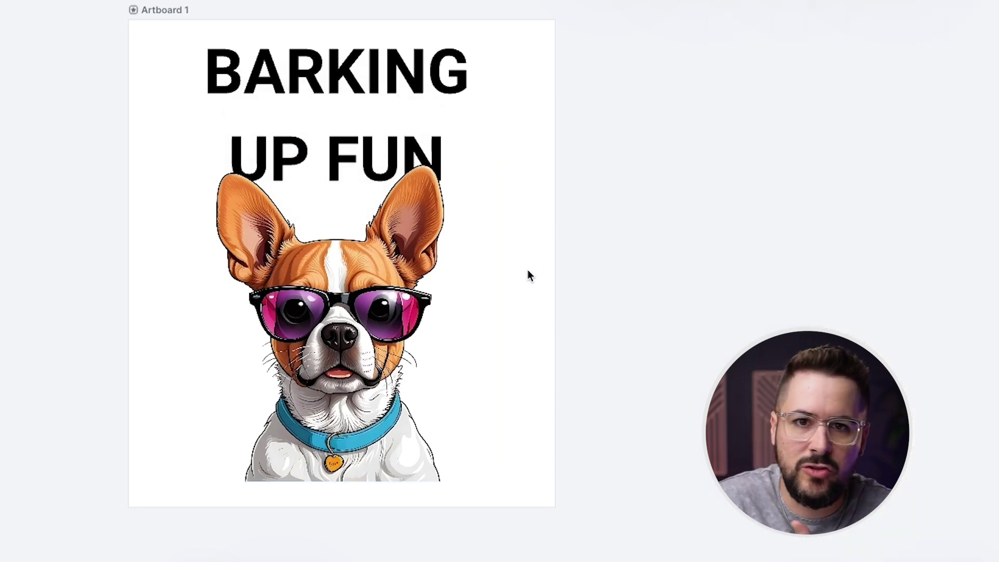
# Vectorize the dog image with the Image Vectorizer set to 2 colors
pyautogui.click(384, 298)
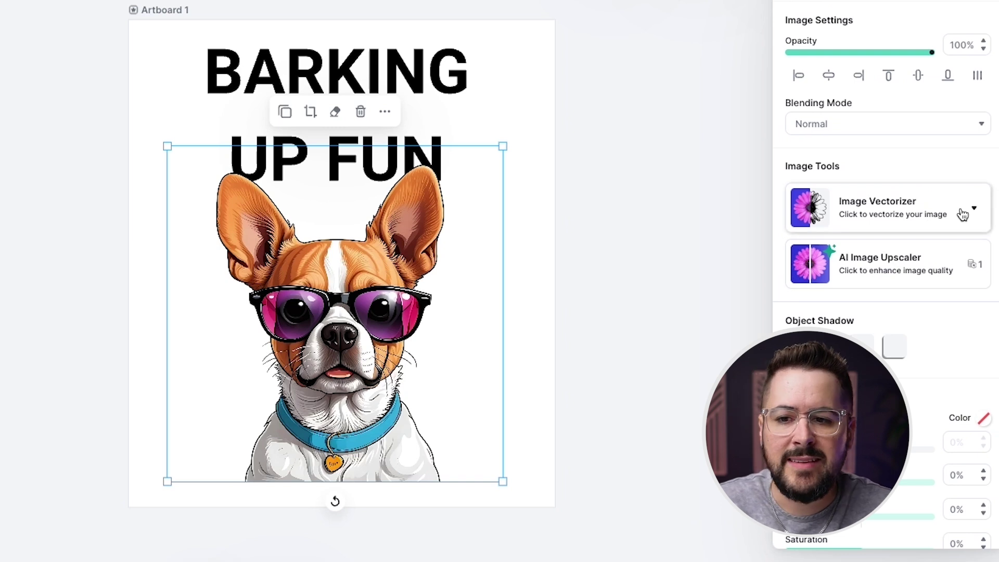
pyautogui.click(972, 210)
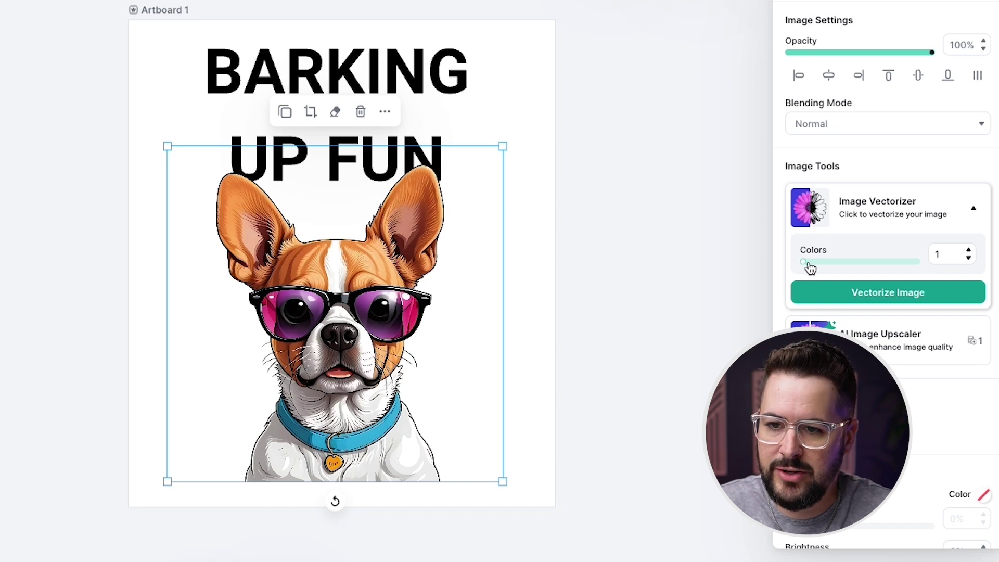
pyautogui.moveTo(807, 268)
pyautogui.mouseDown()
pyautogui.moveTo(876, 268)
pyautogui.moveTo(801, 268)
pyautogui.moveTo(815, 269)
pyautogui.mouseUp()
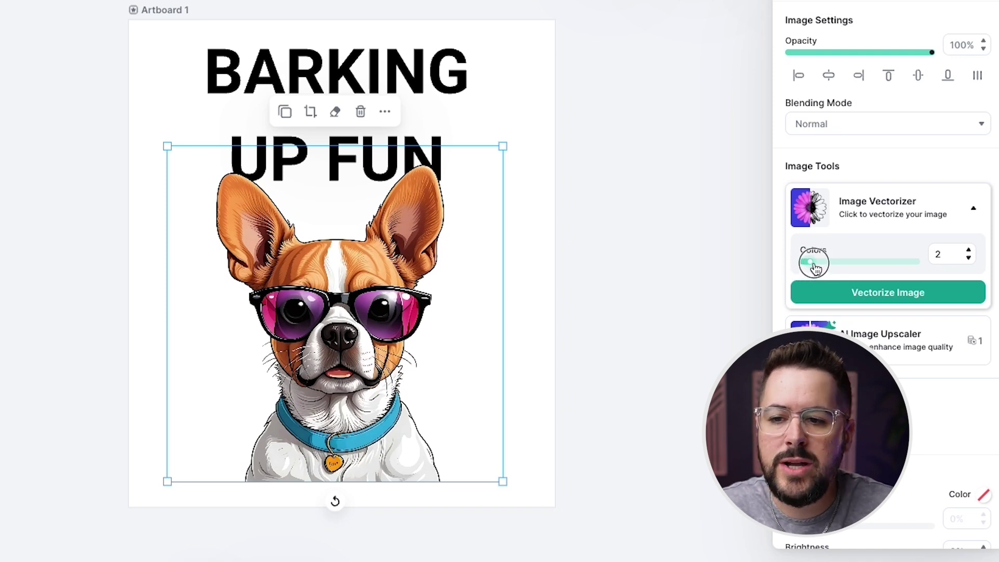
pyautogui.moveTo(814, 267); pyautogui.dragTo(810, 265)
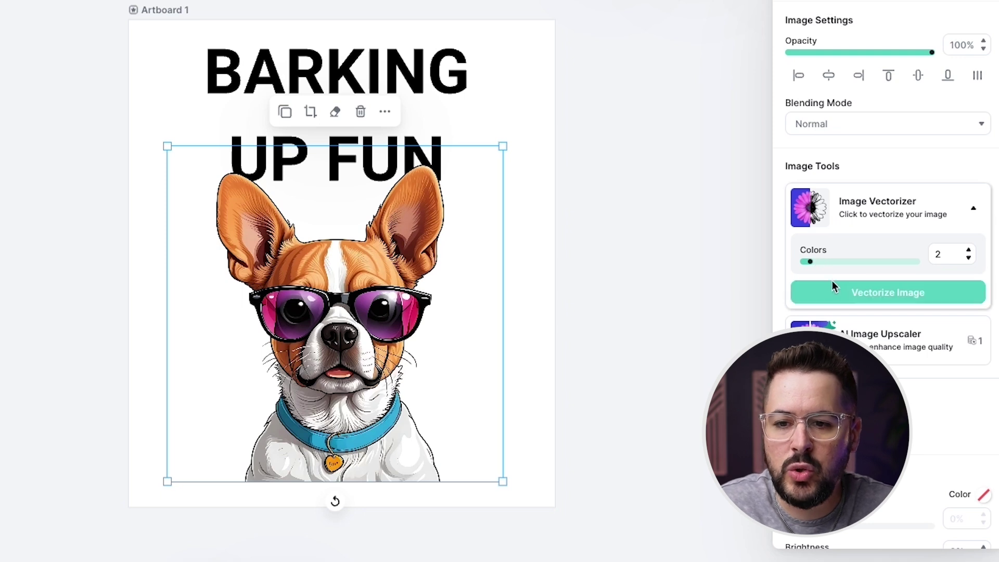
pyautogui.click(851, 298)
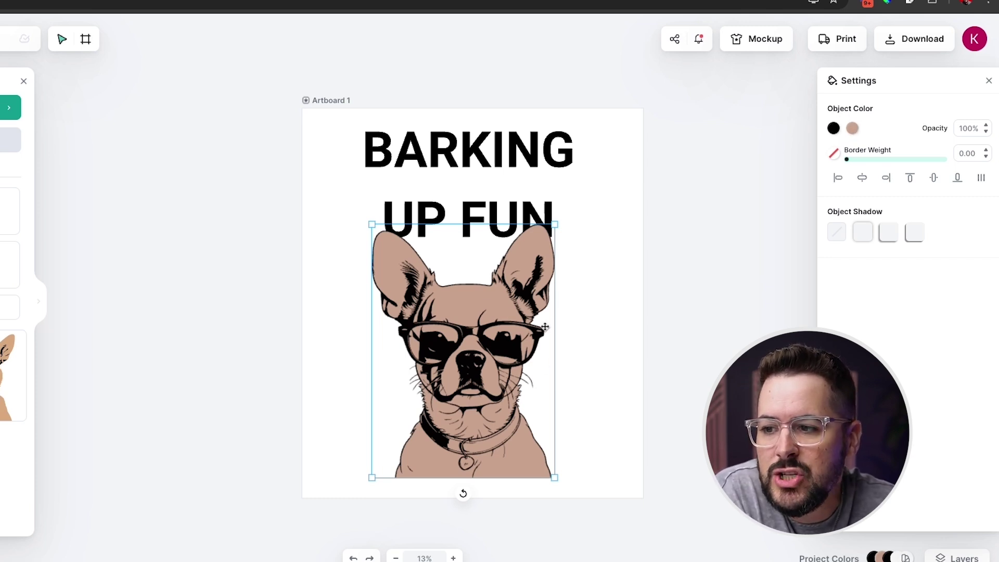
# Change the vectorized dog's tan color to a medium periwinkle blue
pyautogui.click(854, 129)
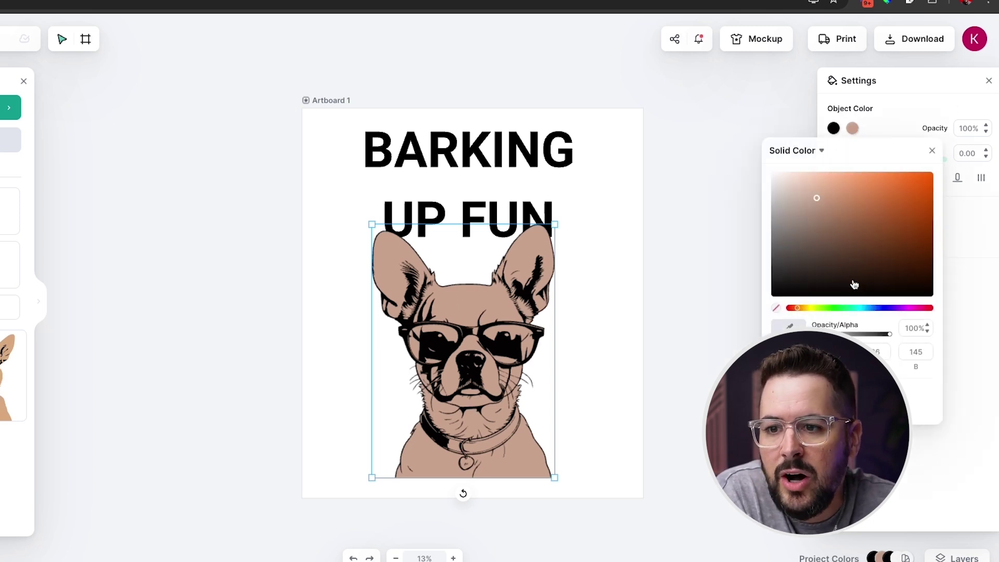
pyautogui.moveTo(853, 311); pyautogui.dragTo(878, 308)
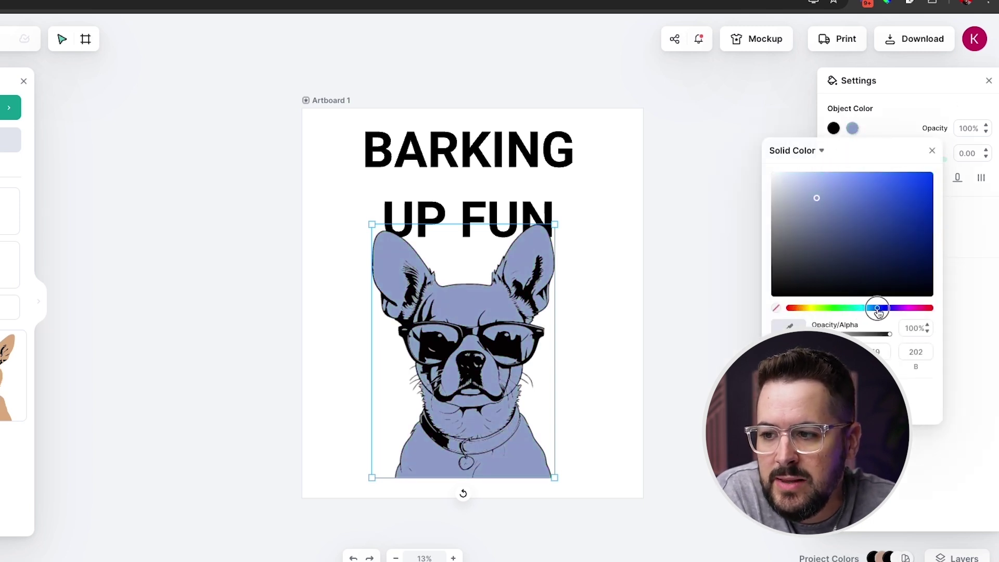
pyautogui.click(908, 194)
pyautogui.moveTo(907, 194); pyautogui.dragTo(846, 183)
pyautogui.click(924, 474)
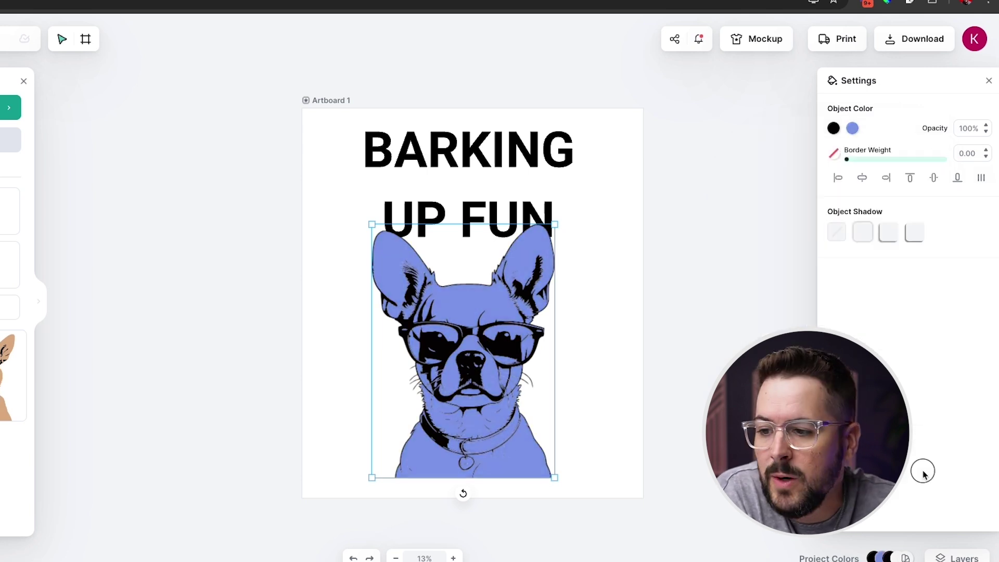
# Try recoloring the vectorized dog's black areas near-white, and undo that change
pyautogui.click(833, 130)
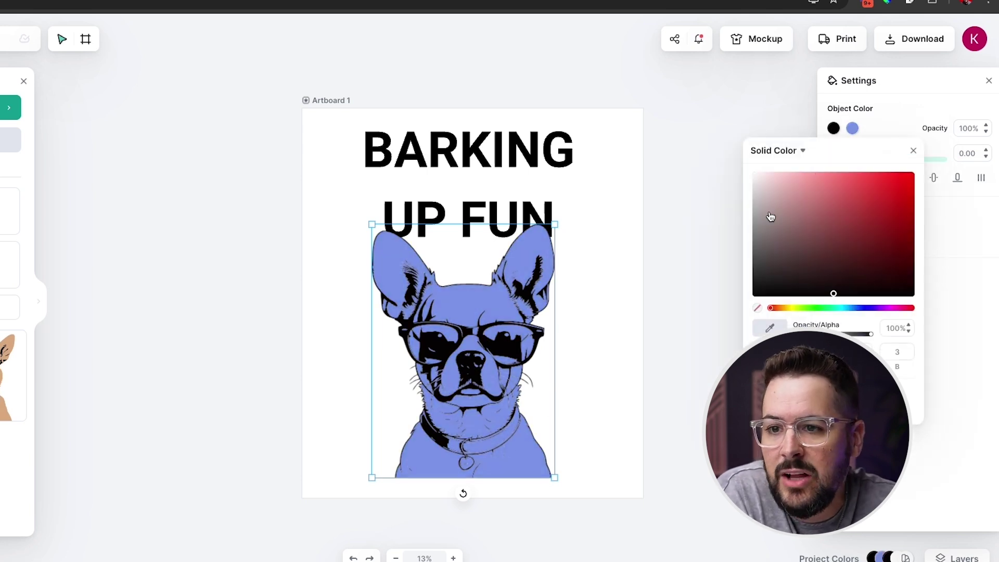
pyautogui.click(750, 177)
pyautogui.hotkey('ctrl', 'z')
pyautogui.click(923, 460)
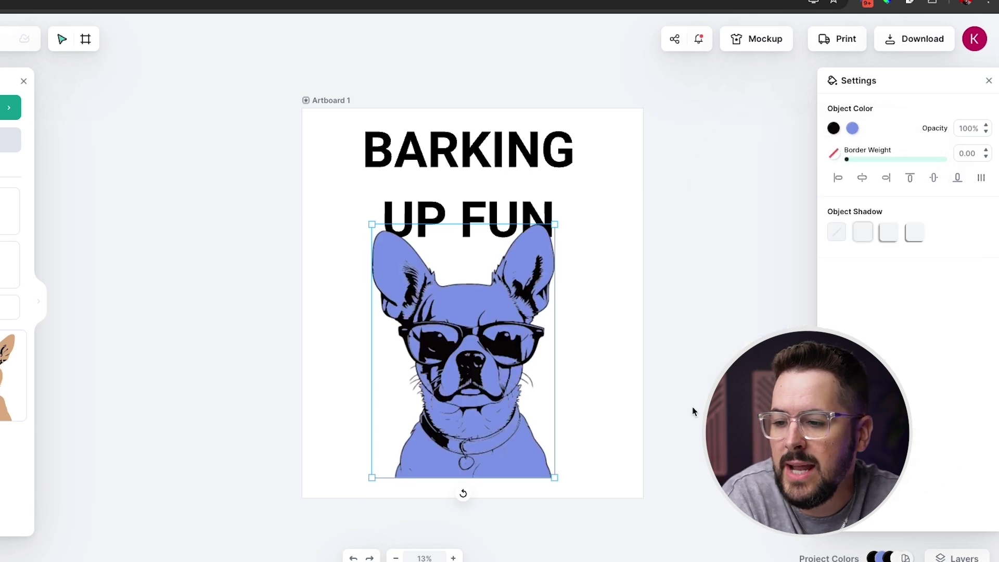
# Undo the blue recoloring and the two-color vectorization to restore the full-color dog image
pyautogui.click(495, 384)
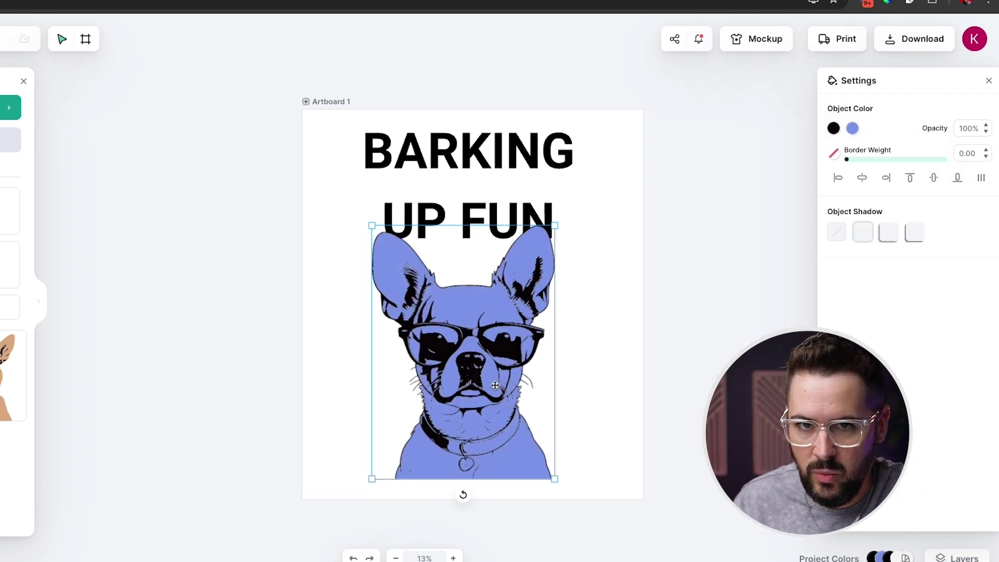
pyautogui.hotkey('ctrl', 'z')
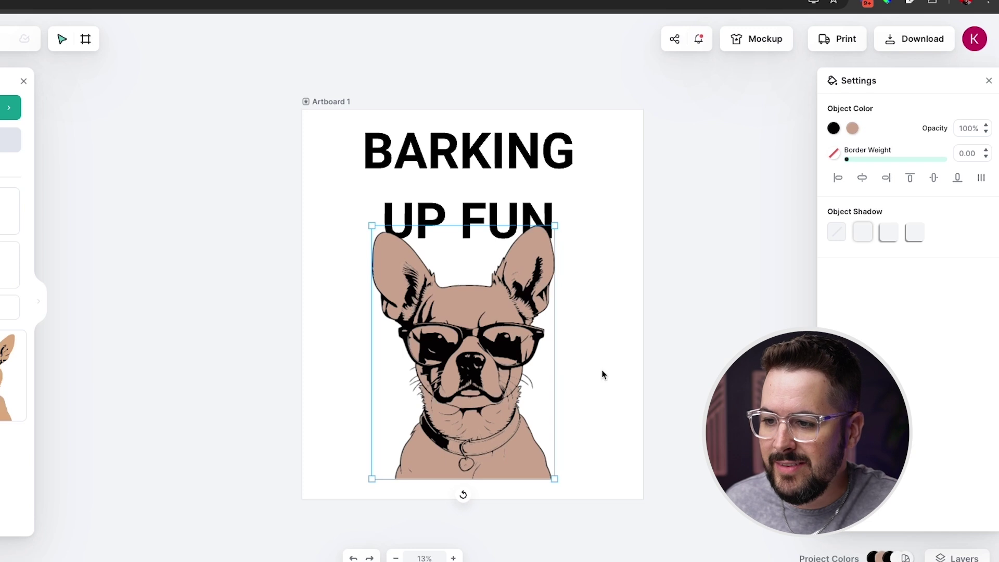
pyautogui.hotkey('ctrl', 'z')
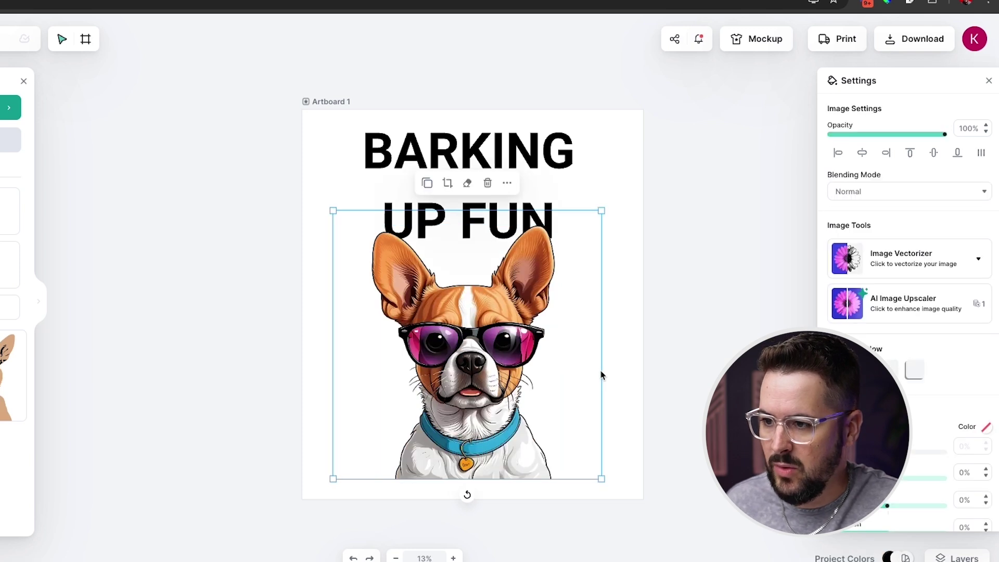
# Vectorize the dog image with 3 colors and nudge the dog slightly toward the artboard's center line
pyautogui.click(979, 259)
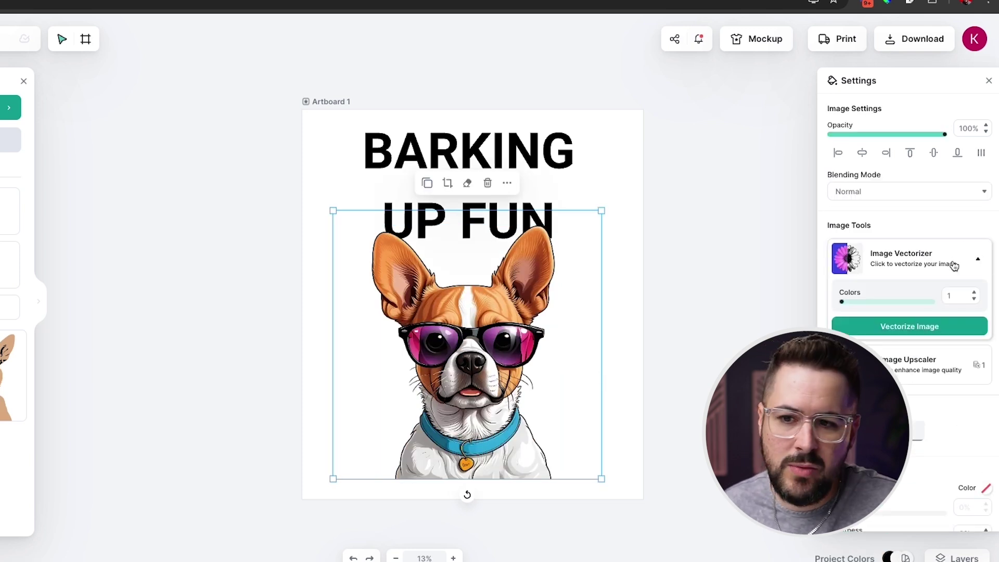
pyautogui.moveTo(844, 305); pyautogui.dragTo(854, 303)
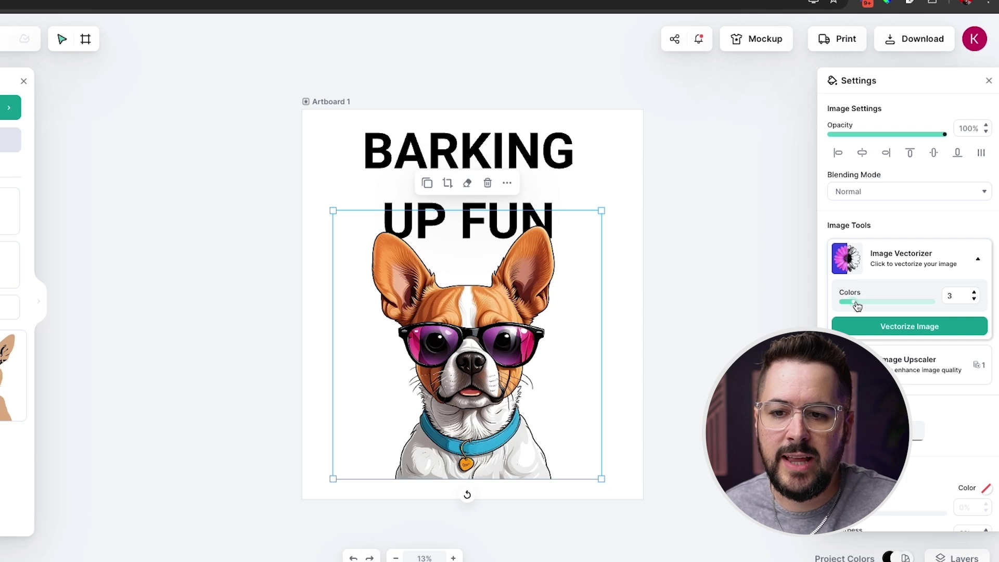
pyautogui.click(892, 332)
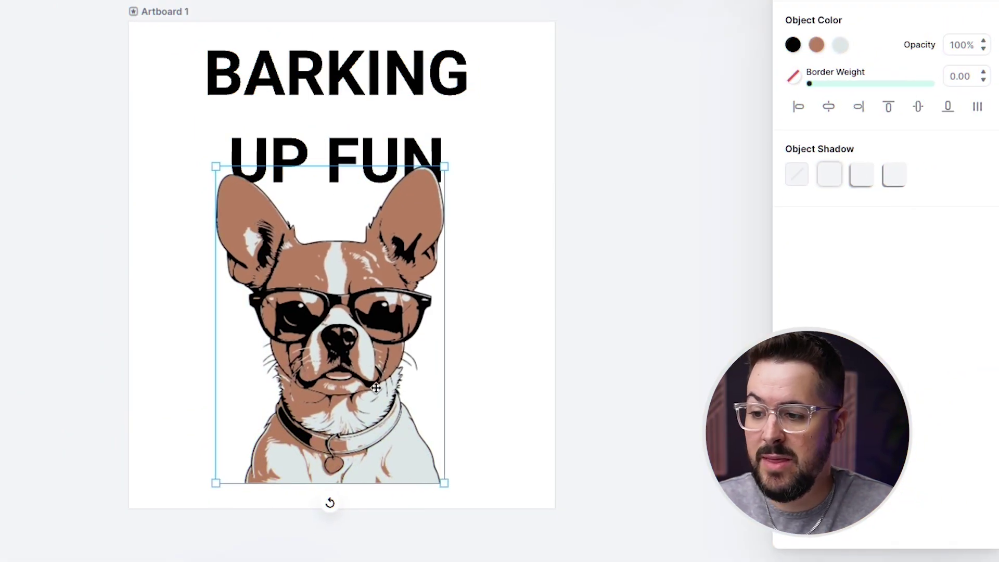
pyautogui.click(394, 426)
pyautogui.moveTo(394, 426); pyautogui.dragTo(398, 423)
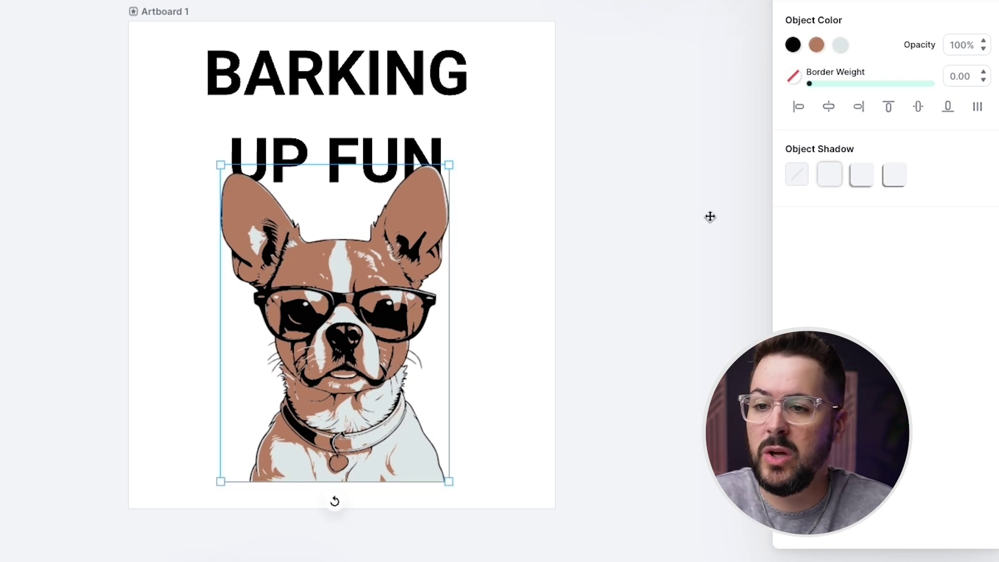
# Try recoloring the three-color dog's light gray areas to a pale teal
pyautogui.click(841, 45)
pyautogui.moveTo(830, 172); pyautogui.dragTo(809, 153)
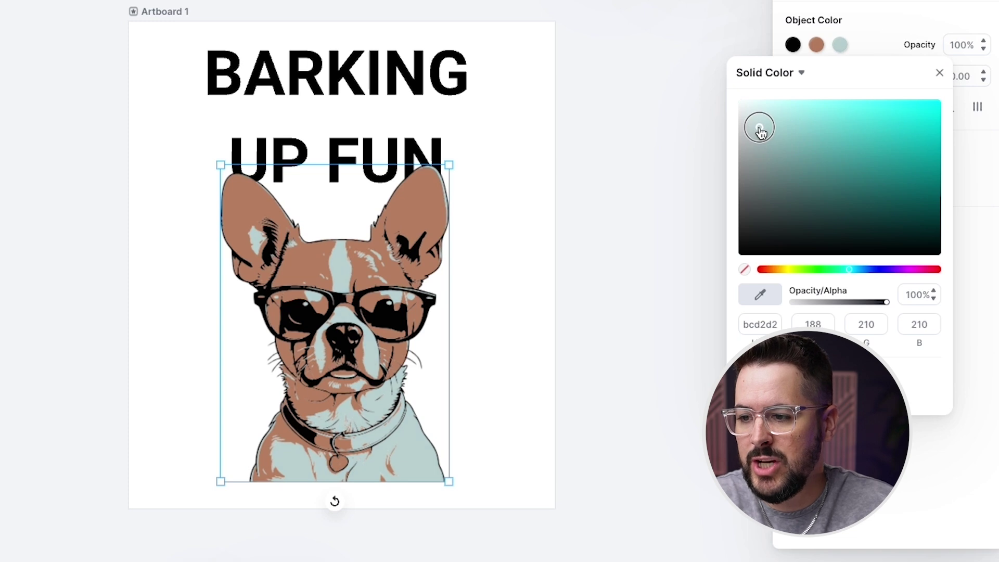
pyautogui.click(698, 468)
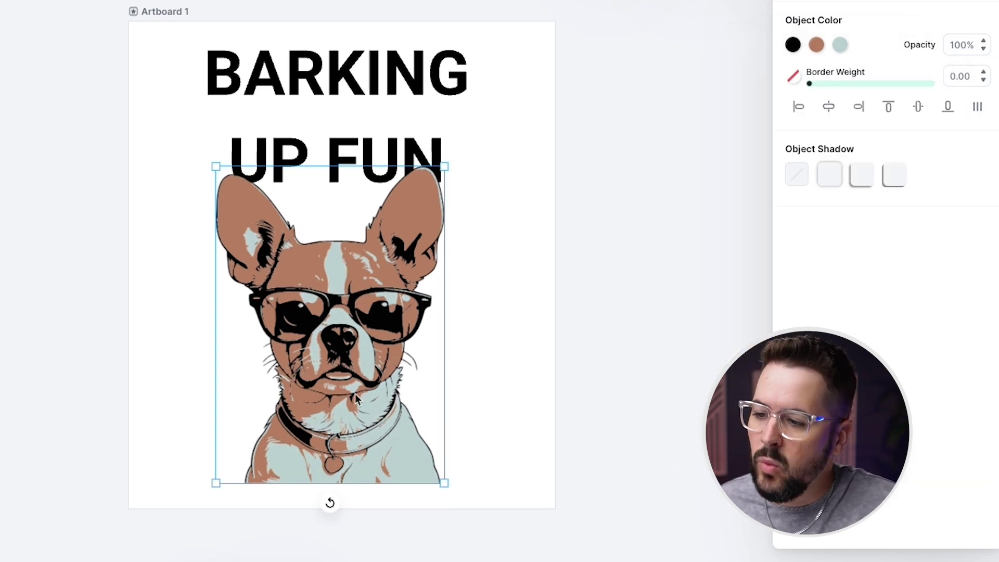
# Shrink the three-color dog and place it against the artboard's left edge, below the headline
pyautogui.moveTo(405, 370); pyautogui.dragTo(319, 369)
pyautogui.moveTo(358, 481); pyautogui.dragTo(310, 415)
pyautogui.moveTo(266, 360); pyautogui.dragTo(265, 375)
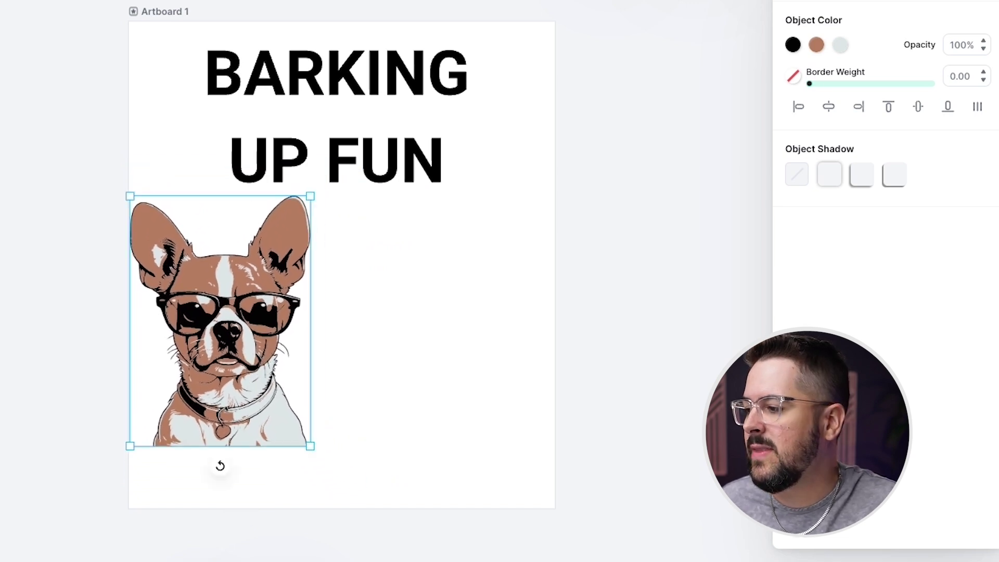
# Paste the two-color tan dog beside the three-color dog and enlarge it over the headline
pyautogui.hotkey('ctrl', 'v')
pyautogui.moveTo(255, 307); pyautogui.dragTo(441, 371)
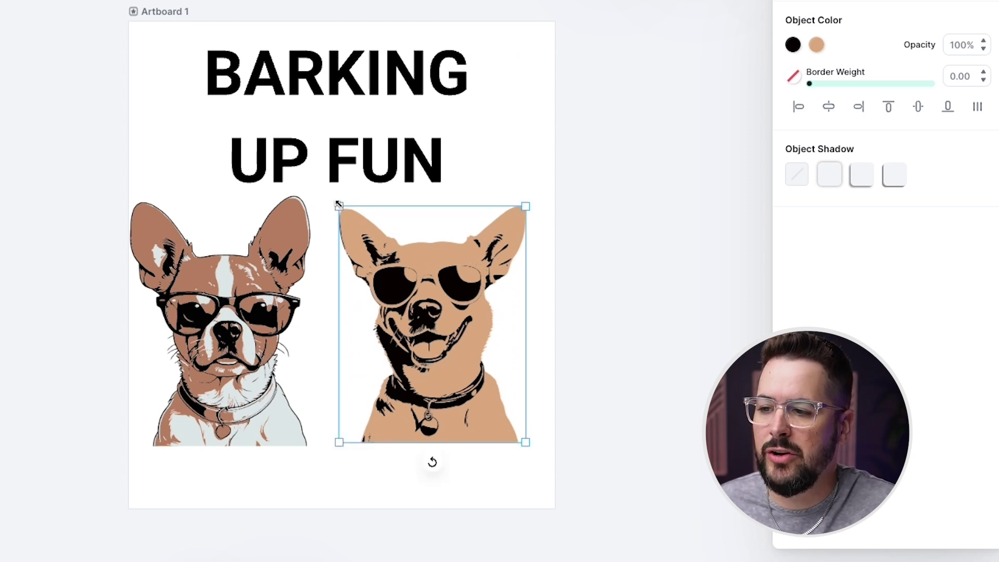
pyautogui.moveTo(335, 201); pyautogui.dragTo(174, 139)
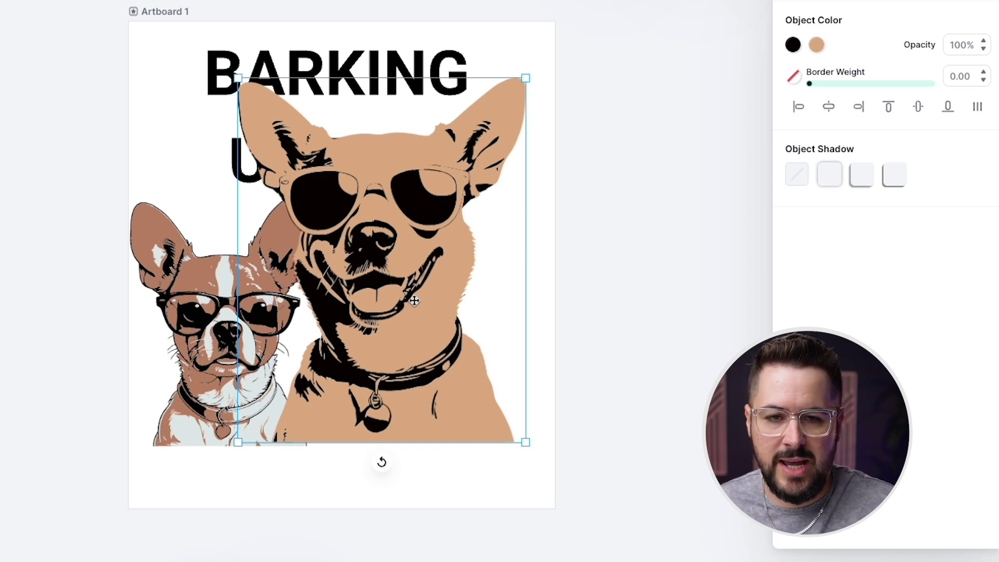
pyautogui.moveTo(415, 301); pyautogui.dragTo(438, 321)
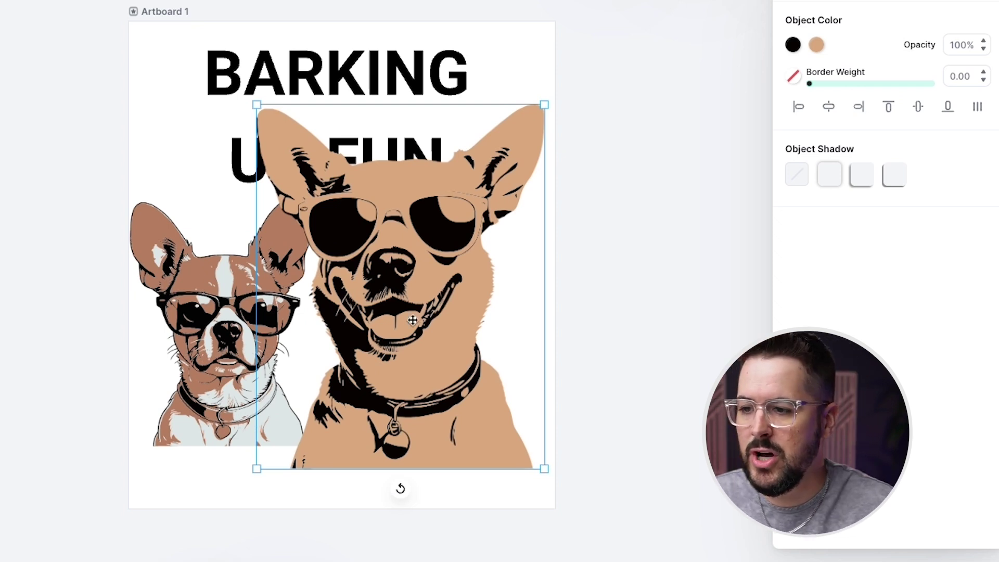
# Delete the tan dog, and re-center and enlarge the three-color dog below the headline
pyautogui.press('Delete')
pyautogui.moveTo(244, 332); pyautogui.dragTo(342, 320)
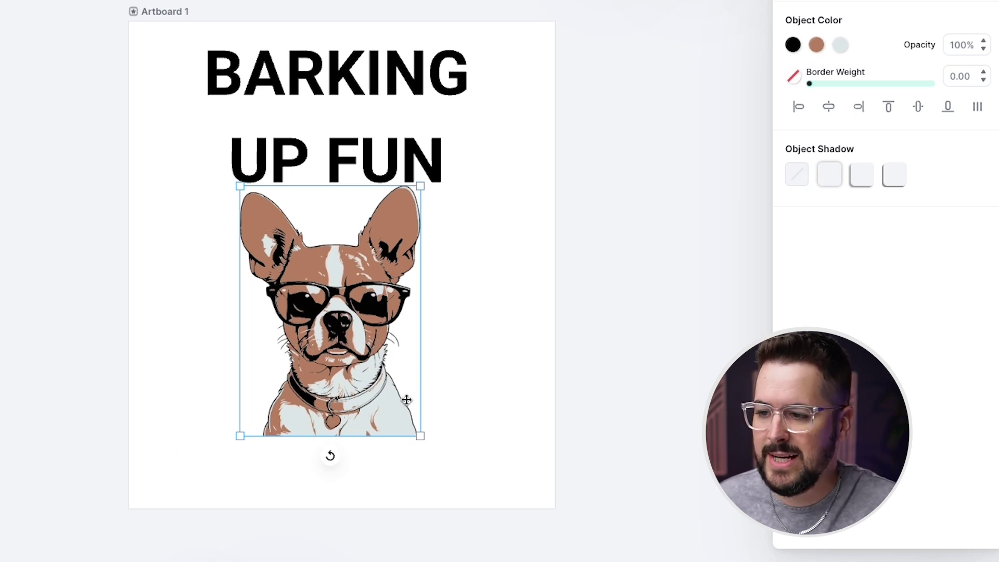
pyautogui.moveTo(420, 435); pyautogui.dragTo(494, 479)
pyautogui.moveTo(409, 396); pyautogui.dragTo(379, 354)
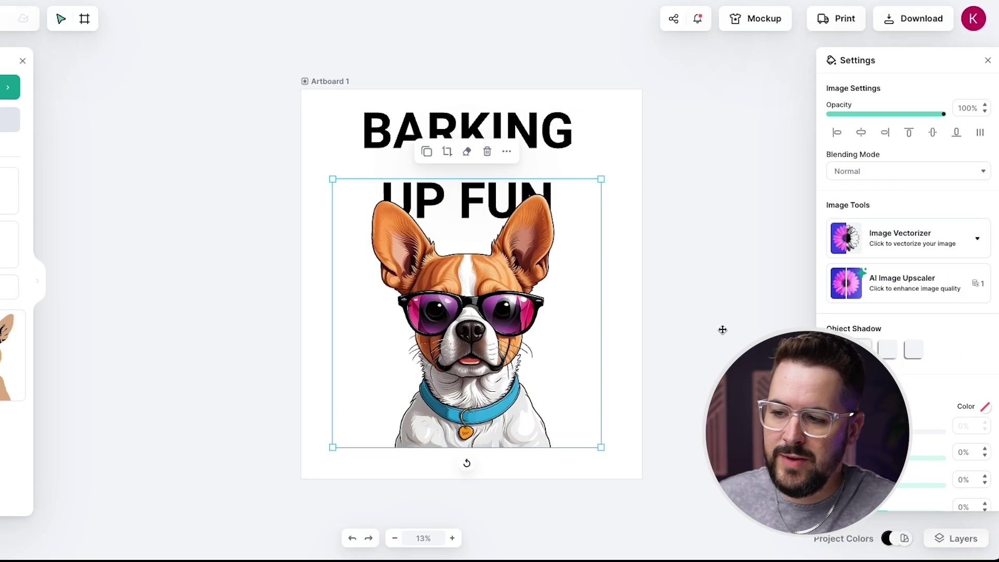
# Vectorize the full-color dog image with two colors and reposition the dog on the artboard
pyautogui.click(972, 242)
pyautogui.moveTo(841, 283); pyautogui.dragTo(848, 287)
pyautogui.click(867, 307)
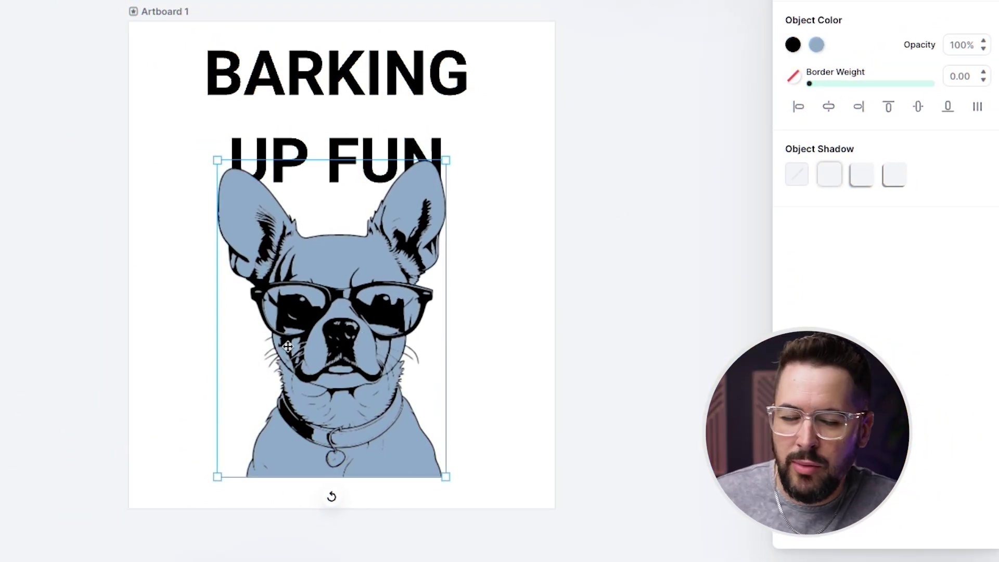
pyautogui.moveTo(355, 311); pyautogui.dragTo(280, 237)
pyautogui.moveTo(299, 288); pyautogui.dragTo(371, 338)
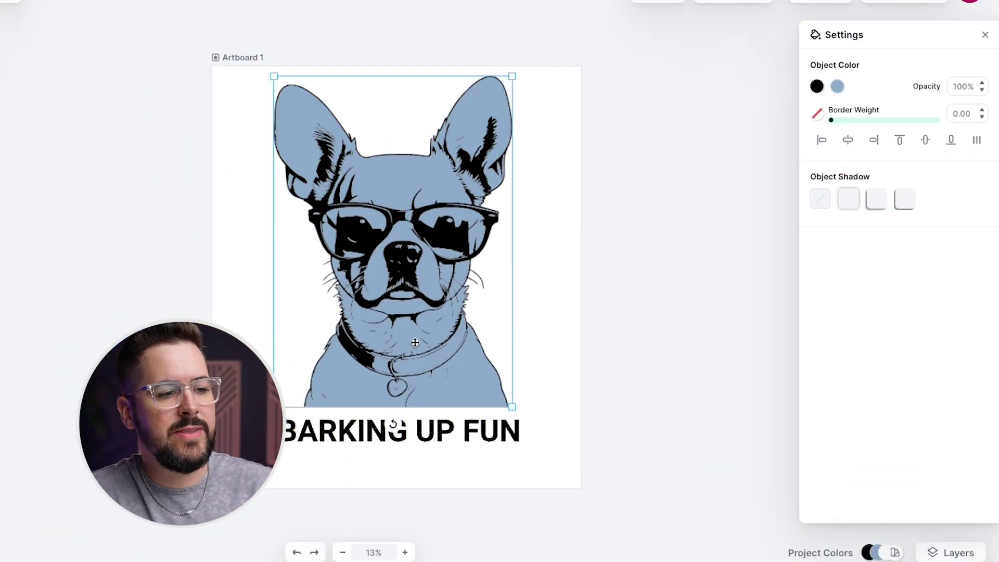
# Try the Custom transformation on the BARKING UP FUN headline, bending its free line into a wave, and reset it
pyautogui.click(452, 431)
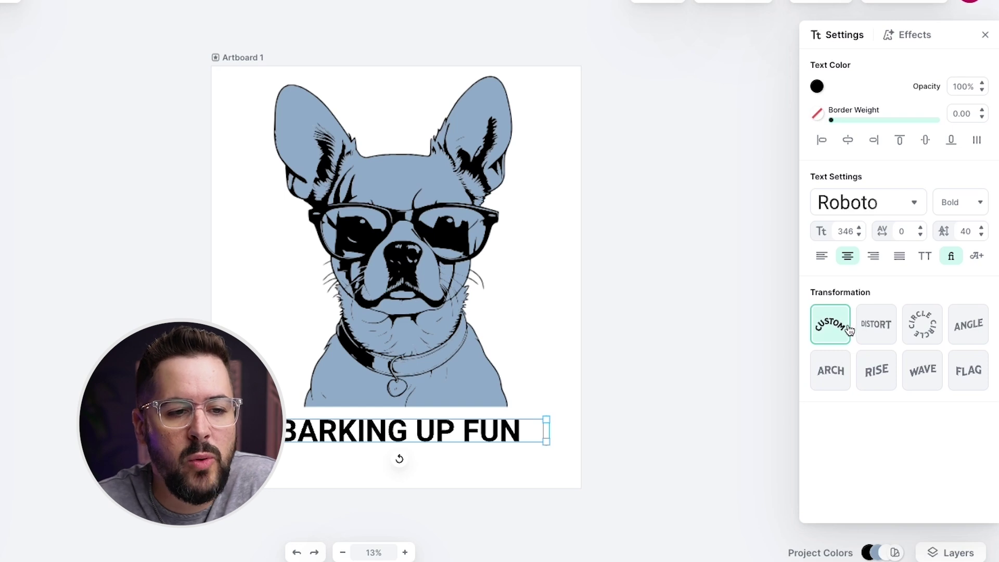
pyautogui.click(831, 333)
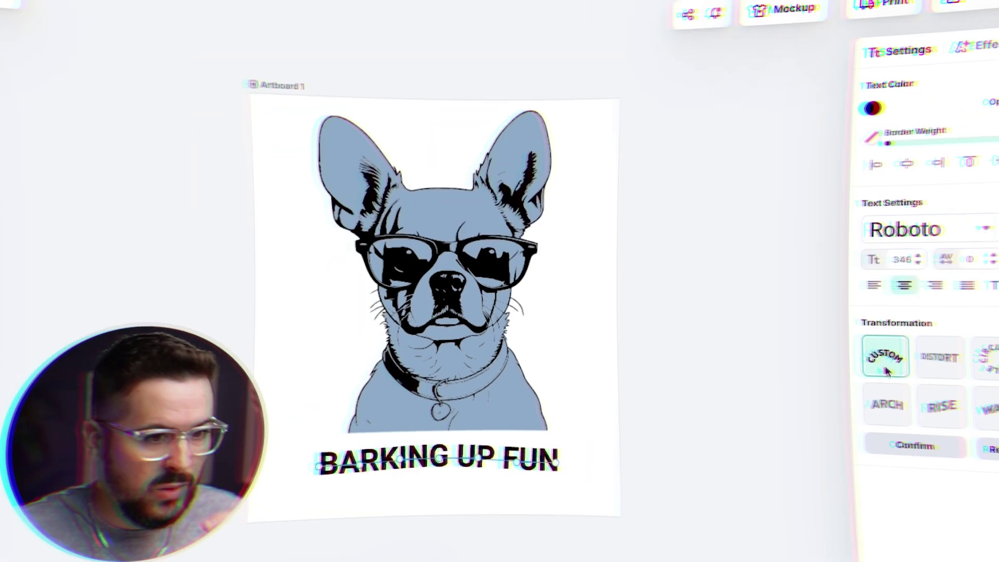
pyautogui.click(341, 487)
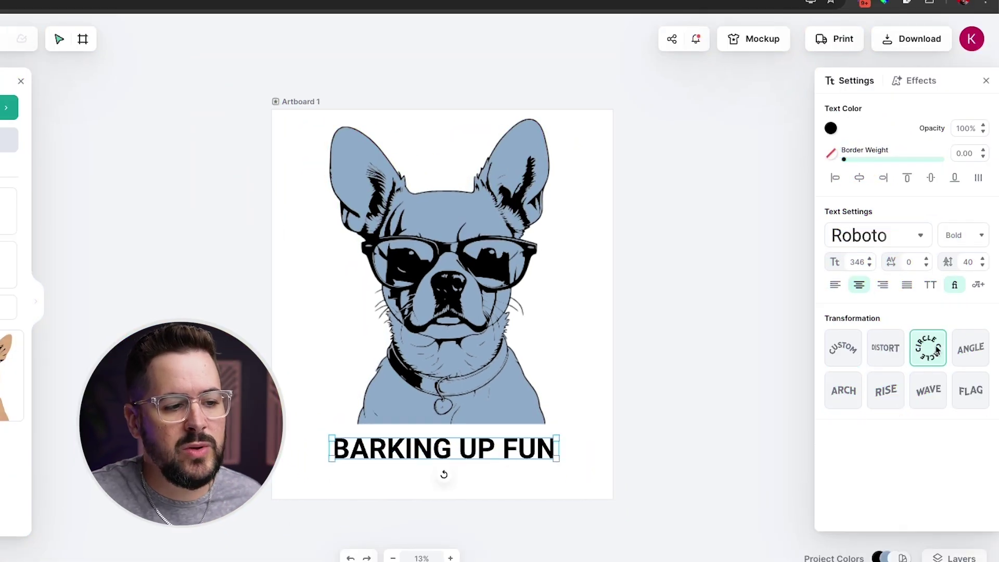
pyautogui.click(851, 354)
pyautogui.moveTo(411, 452); pyautogui.dragTo(370, 471)
pyautogui.click(328, 456)
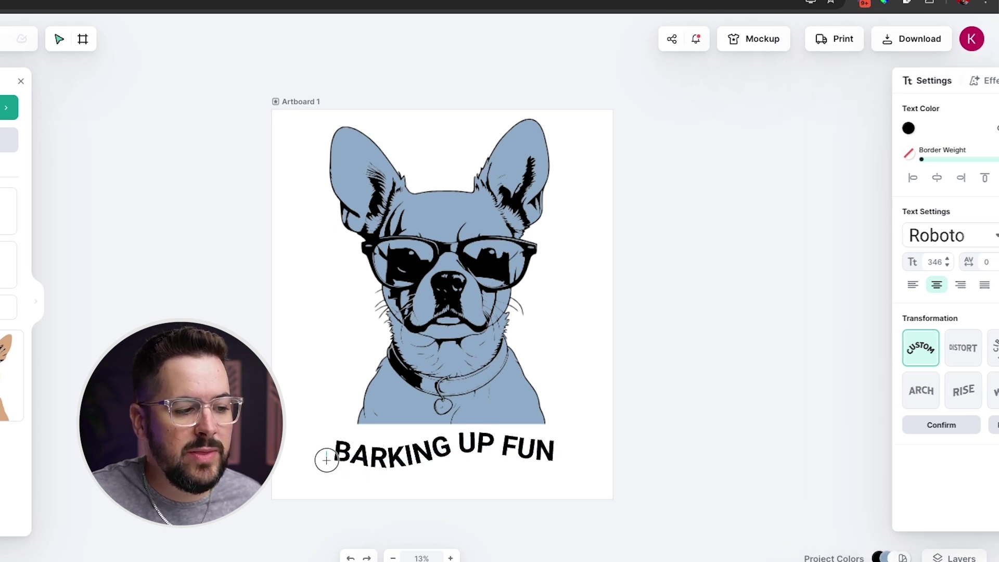
pyautogui.click(350, 453)
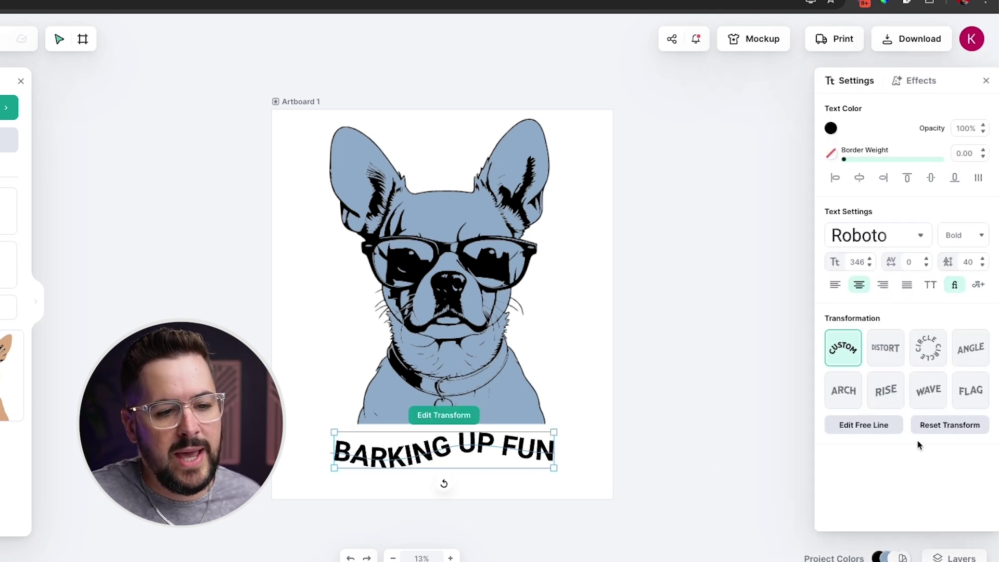
pyautogui.click(951, 426)
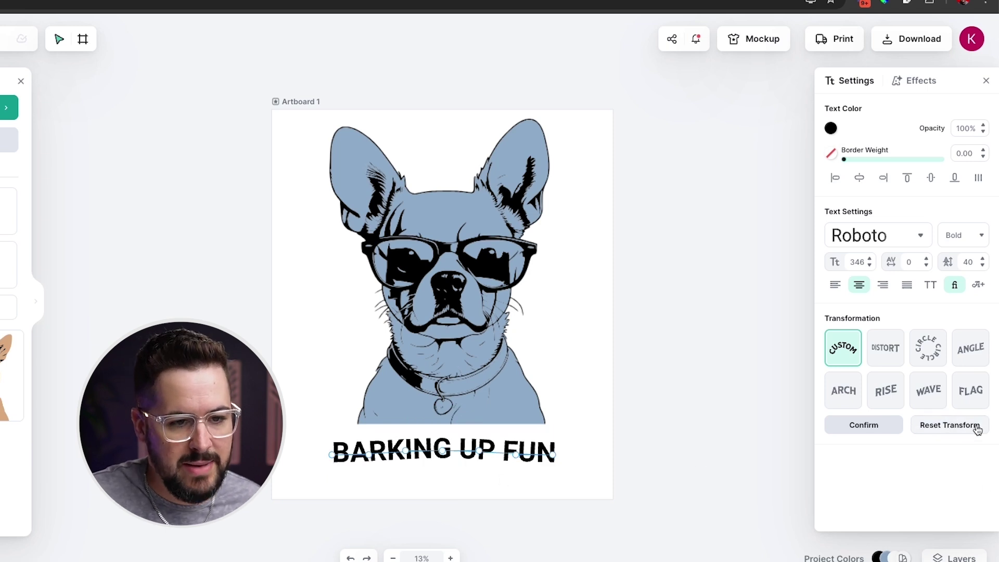
# Try the Distort transformation on the headline, warping its upper edge and lower-left corner, and reset it
pyautogui.click(897, 351)
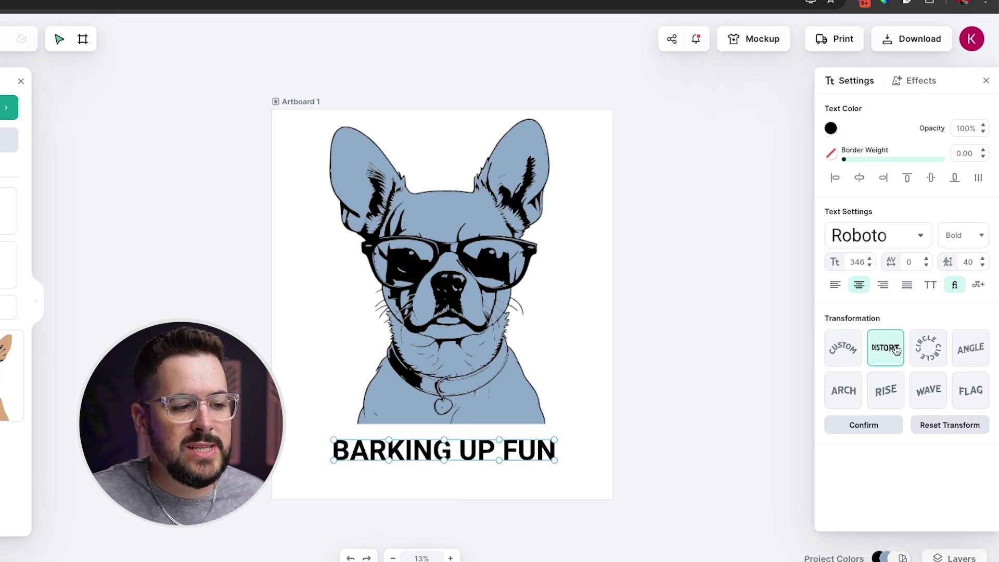
pyautogui.moveTo(499, 441); pyautogui.dragTo(486, 425)
pyautogui.moveTo(335, 461); pyautogui.dragTo(334, 479)
pyautogui.click(506, 462)
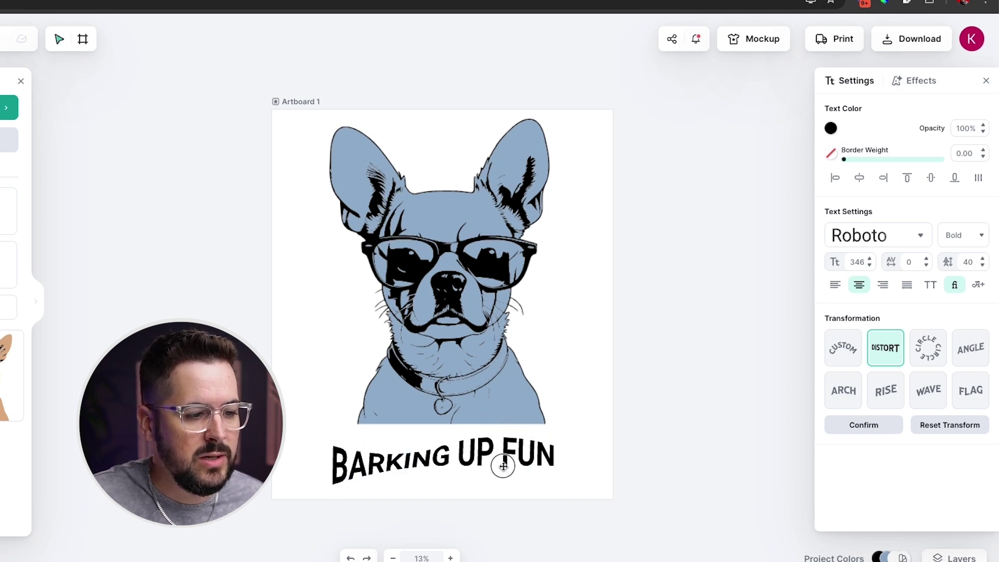
pyautogui.click(932, 426)
# Try the Circle, Angle, Arch, Rise, Wave and Flag transformations on the headline
pyautogui.click(935, 353)
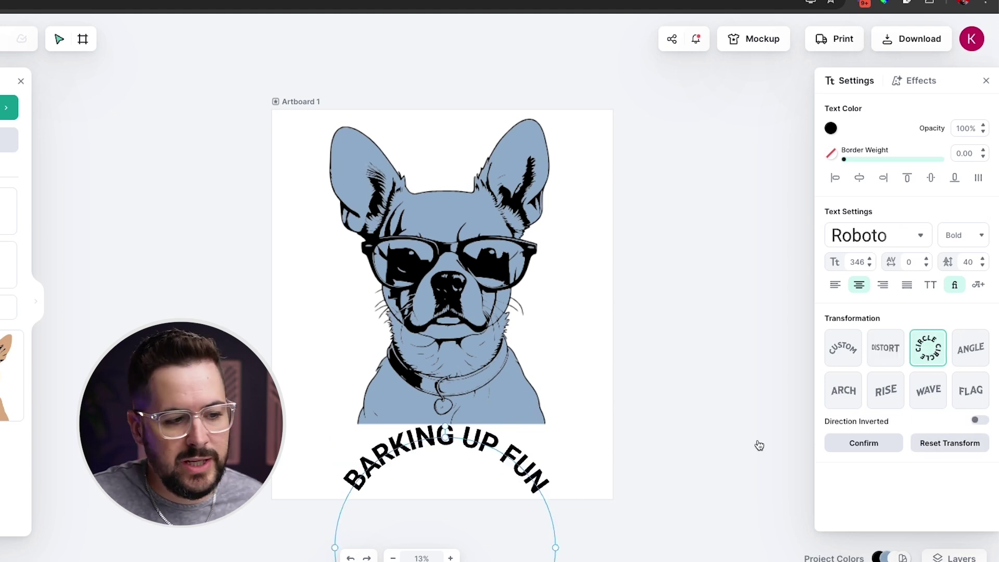
pyautogui.click(971, 349)
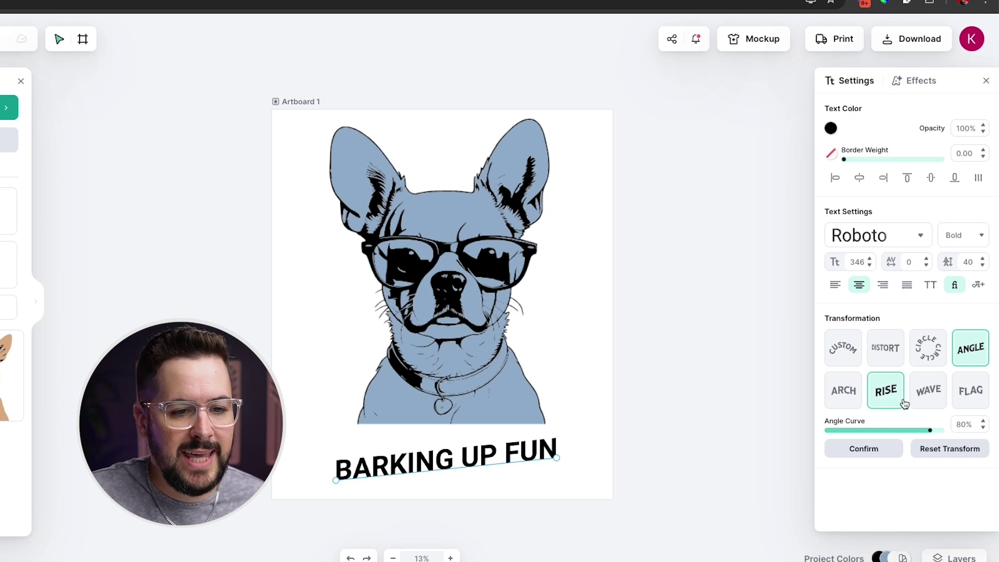
pyautogui.click(843, 391)
pyautogui.click(895, 395)
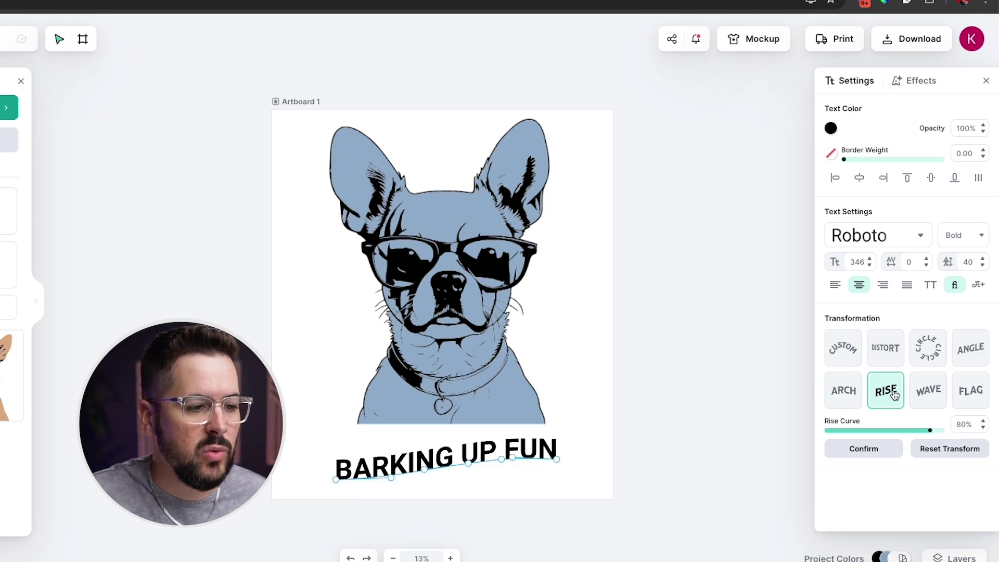
pyautogui.click(940, 395)
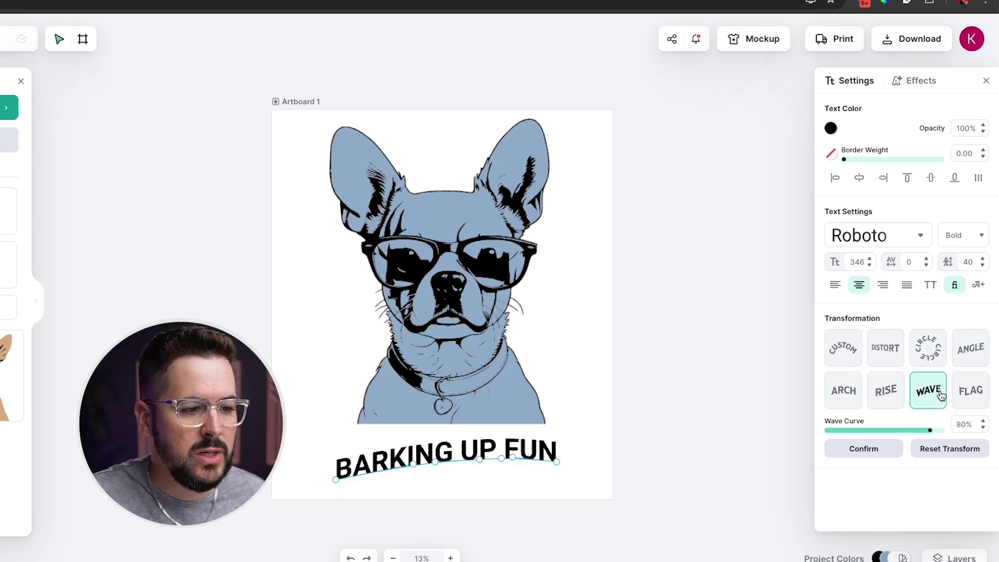
pyautogui.click(970, 396)
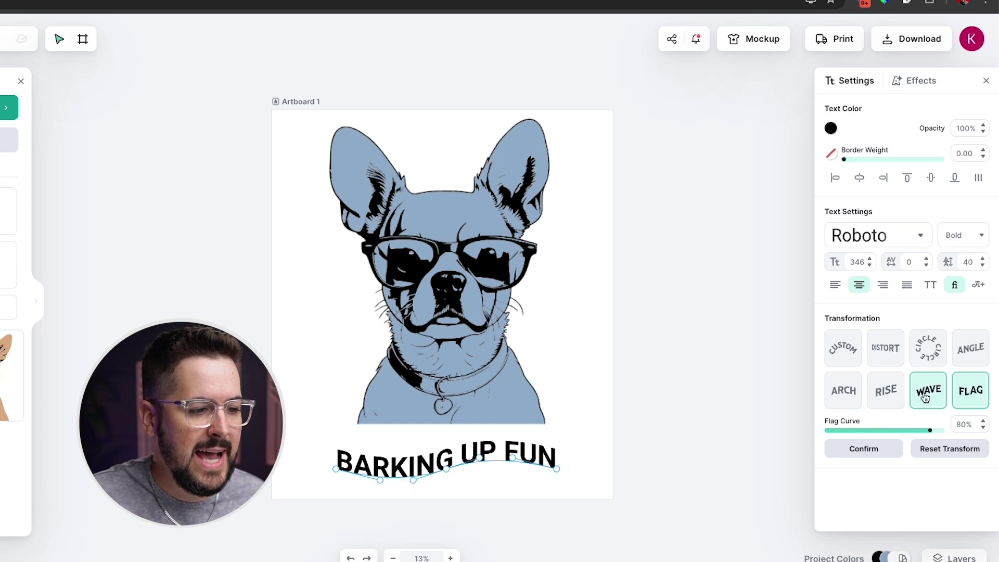
# Apply the Rise transformation to the headline with an 89% rise curve and nudge the text slightly up
pyautogui.click(881, 400)
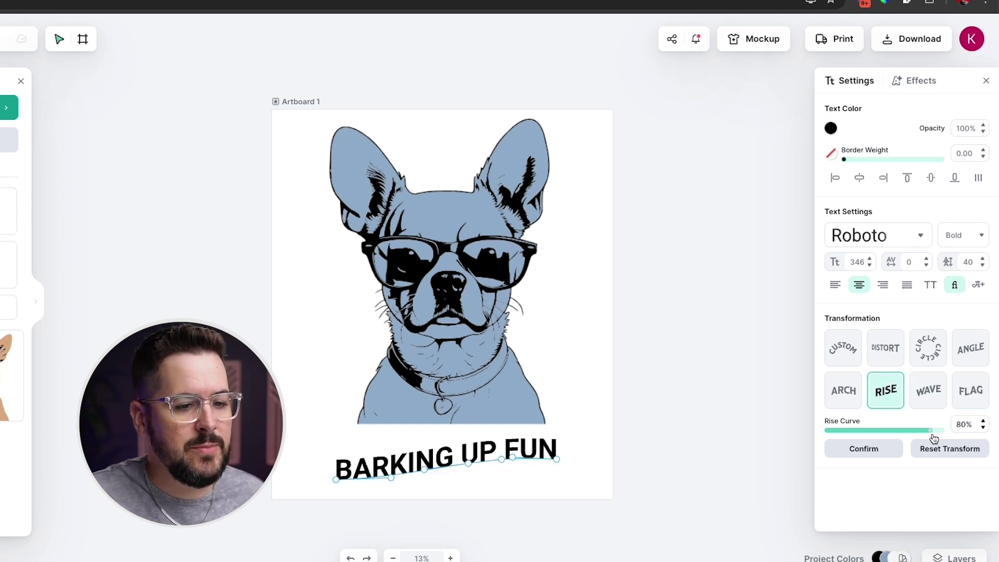
pyautogui.moveTo(932, 435)
pyautogui.mouseDown()
pyautogui.moveTo(883, 433)
pyautogui.moveTo(938, 439)
pyautogui.mouseUp()
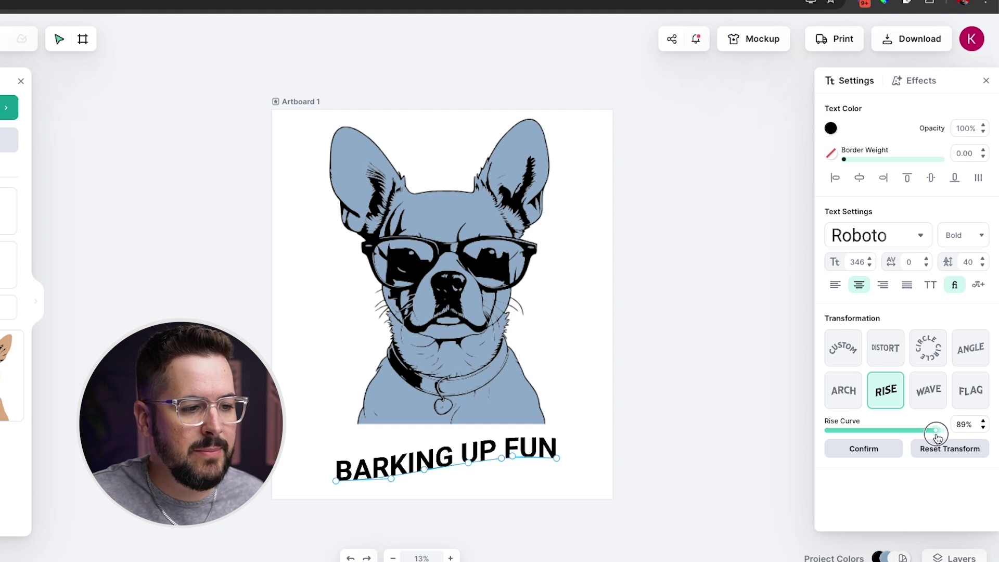
pyautogui.click(516, 449)
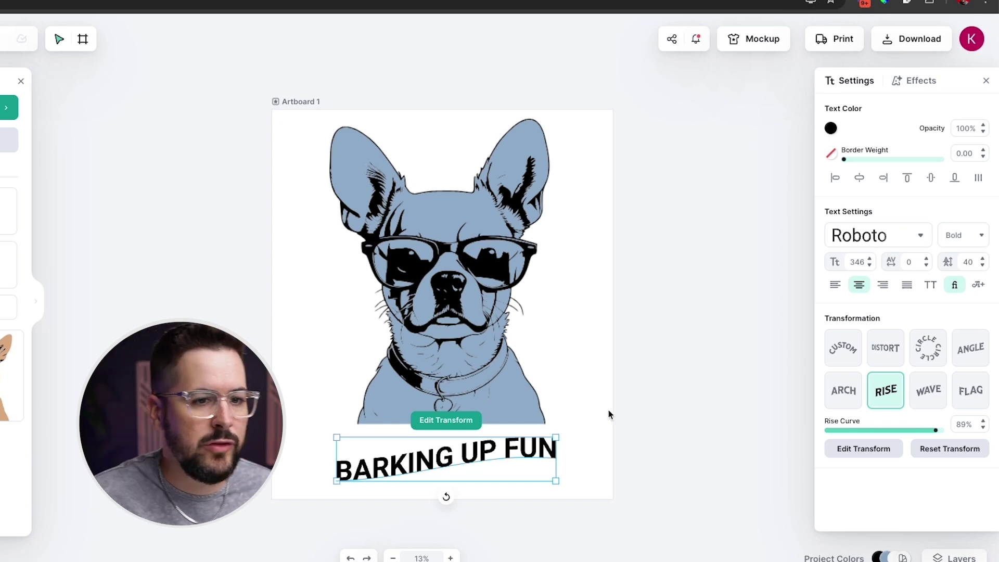
pyautogui.moveTo(522, 443)
pyautogui.mouseDown()
pyautogui.moveTo(525, 428)
pyautogui.moveTo(519, 440)
pyautogui.mouseUp()
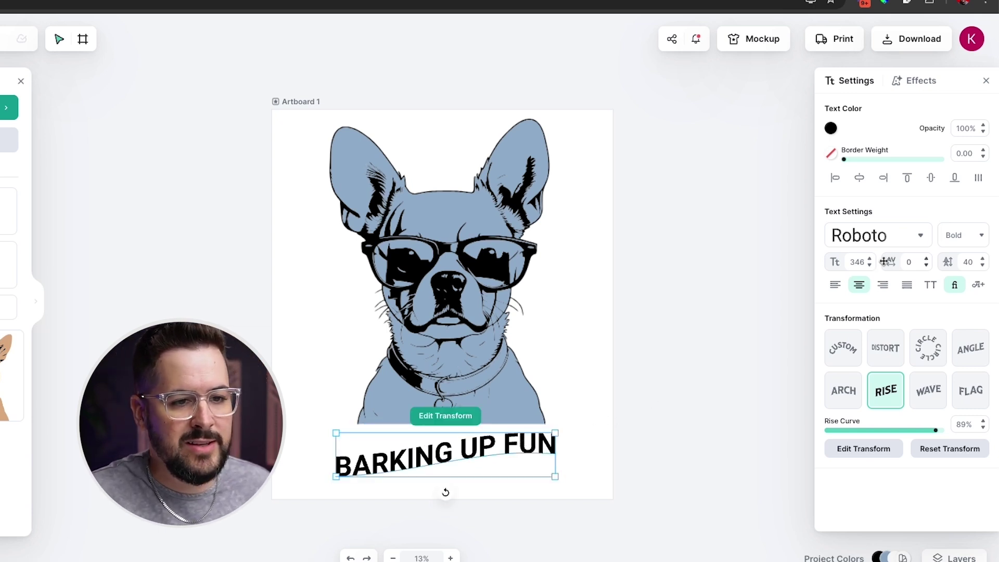
# Change the headline's typeface to BackOut
pyautogui.click(919, 237)
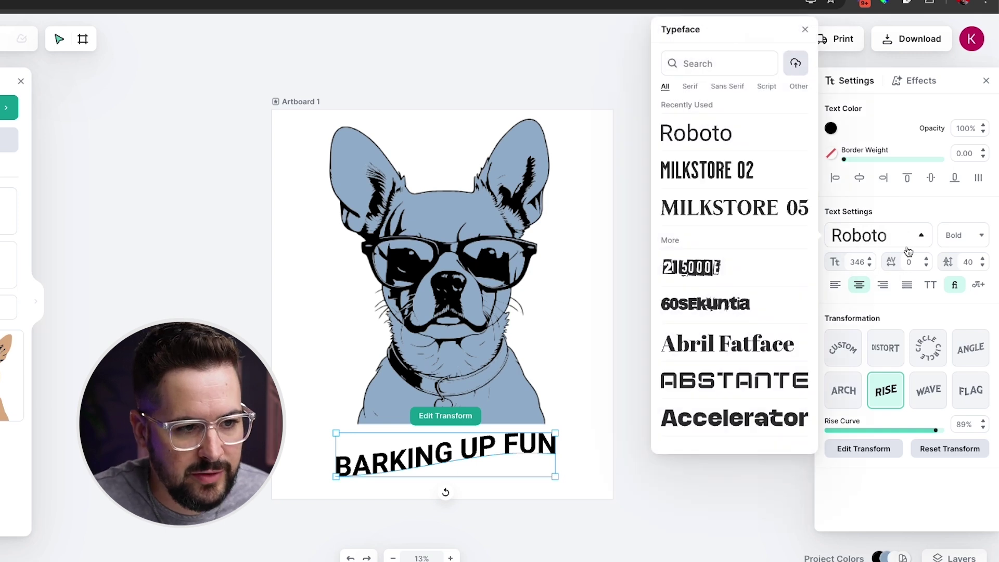
pyautogui.scroll(-8, 745, 307)
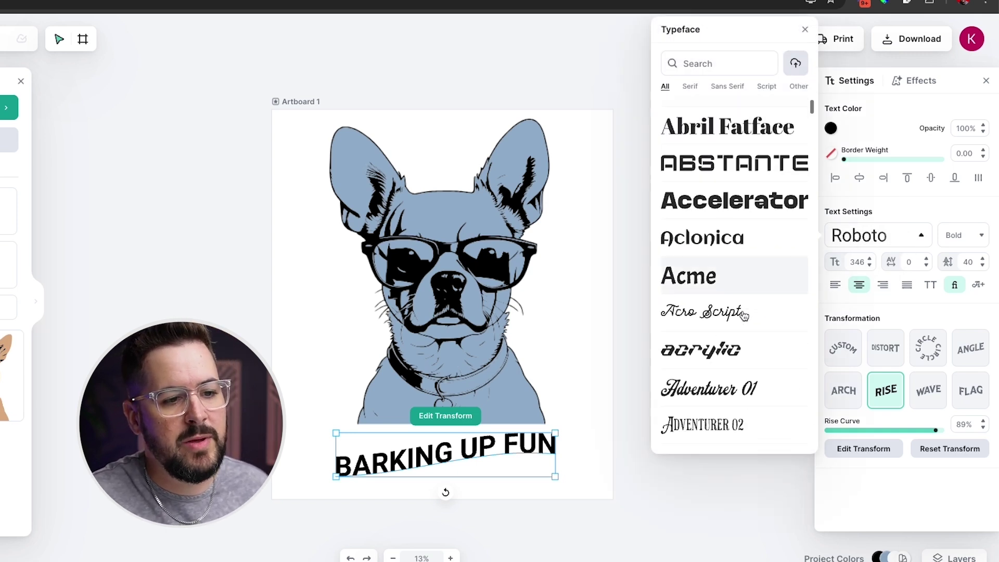
pyautogui.scroll(-10, 745, 315)
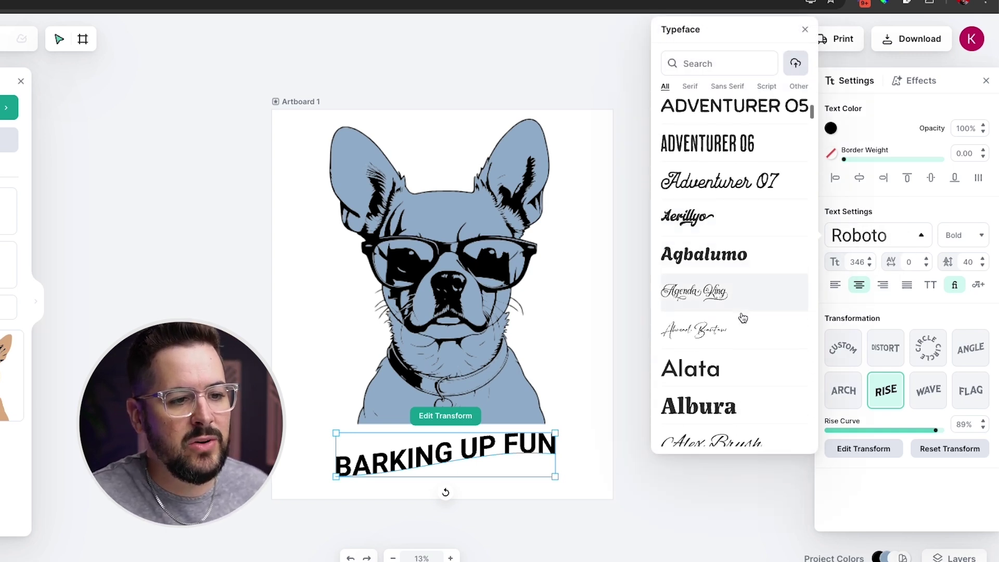
pyautogui.scroll(-8, 745, 316)
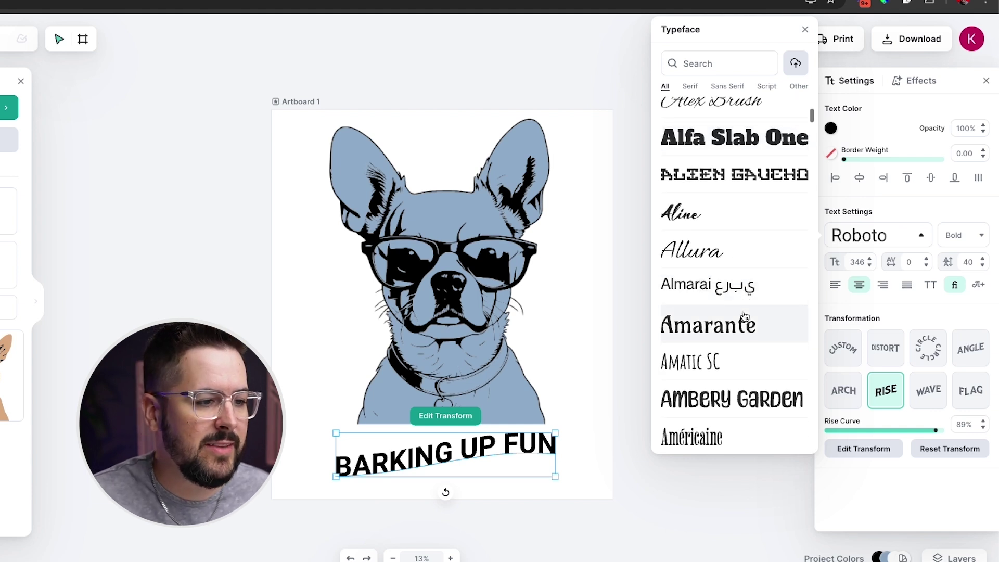
pyautogui.scroll(-8, 745, 316)
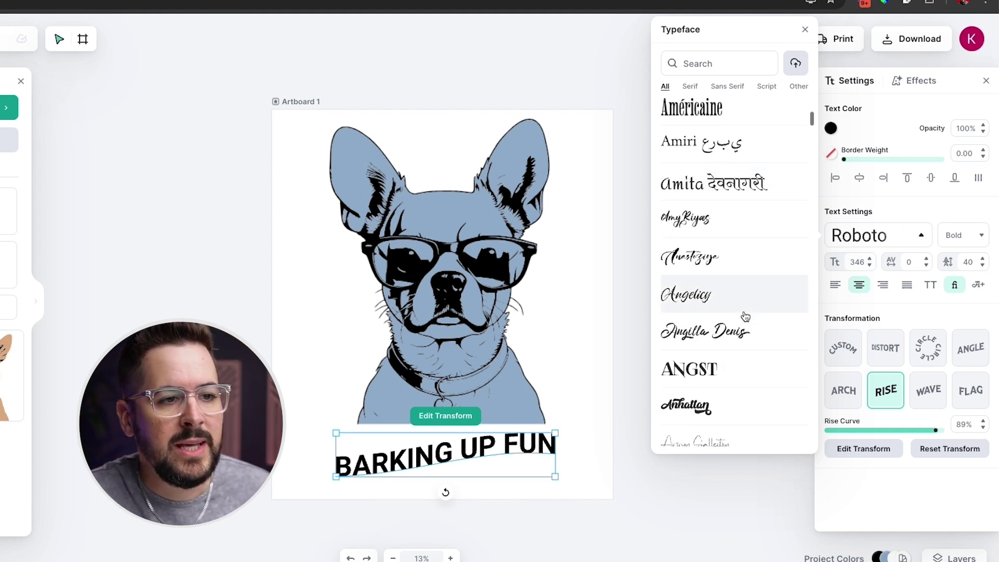
pyautogui.scroll(-3, 745, 315)
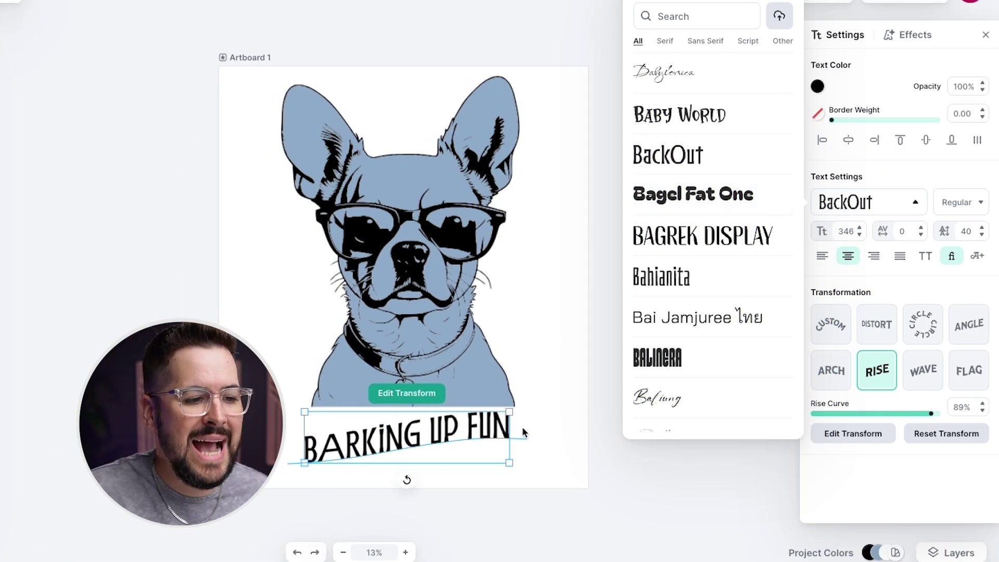
pyautogui.click(526, 435)
# Enlarge the BARKING UP FUN headline to size 478 and reposition it across the dog's lower edge
pyautogui.click(451, 430)
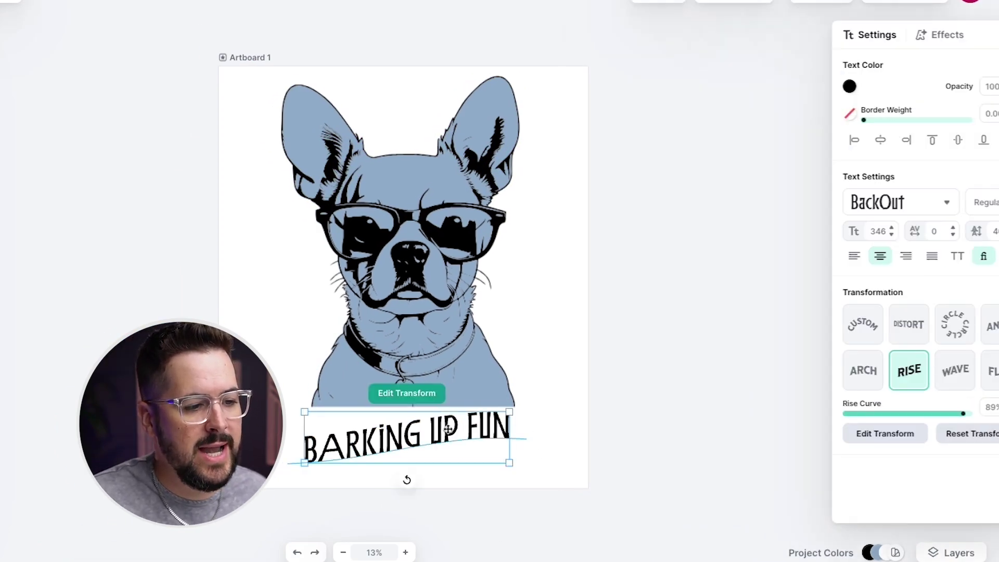
pyautogui.moveTo(511, 413); pyautogui.dragTo(569, 368)
pyautogui.moveTo(553, 406); pyautogui.dragTo(512, 406)
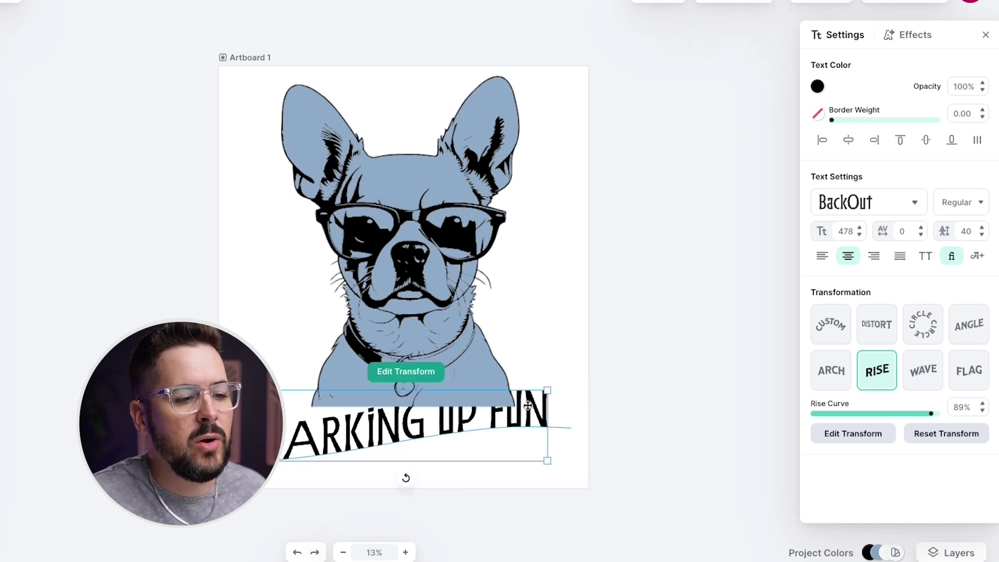
# Layer the BARKING UP FUN headline in front of the dog, enlarge it to size 538 and position it across the dog's lower edge
pyautogui.rightClick(528, 406)
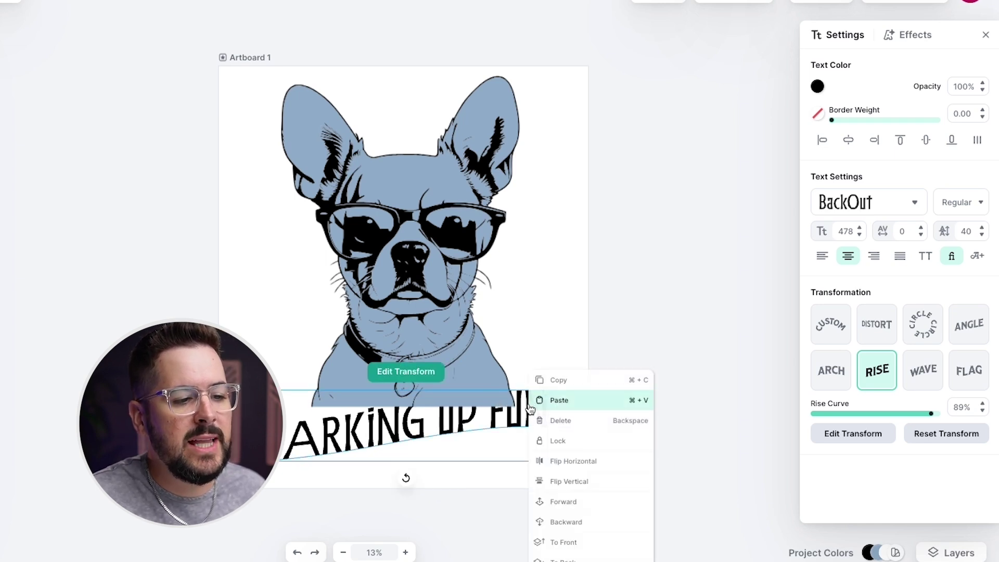
pyautogui.click(586, 521)
pyautogui.click(588, 461)
pyautogui.moveTo(521, 414); pyautogui.dragTo(533, 391)
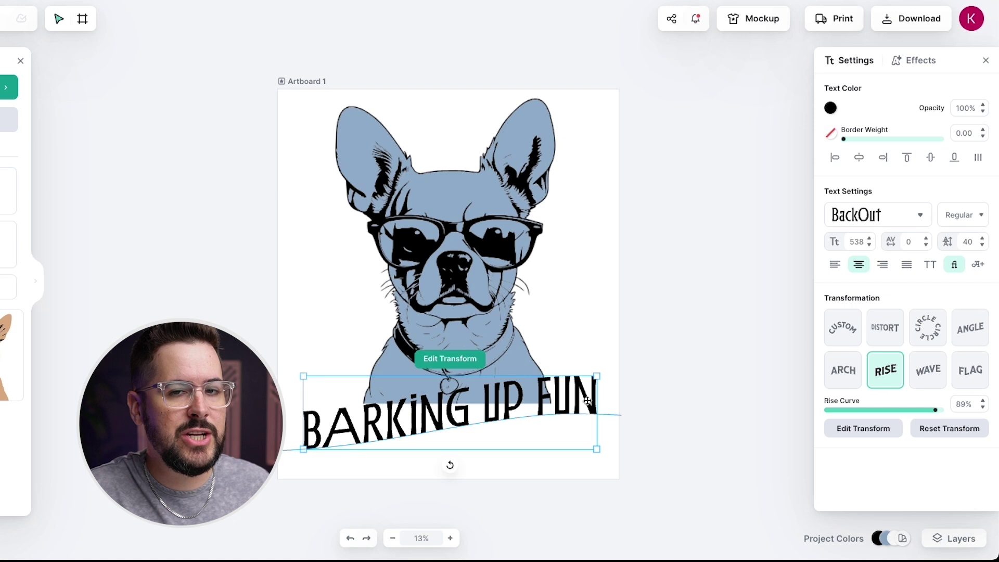
pyautogui.click(832, 108)
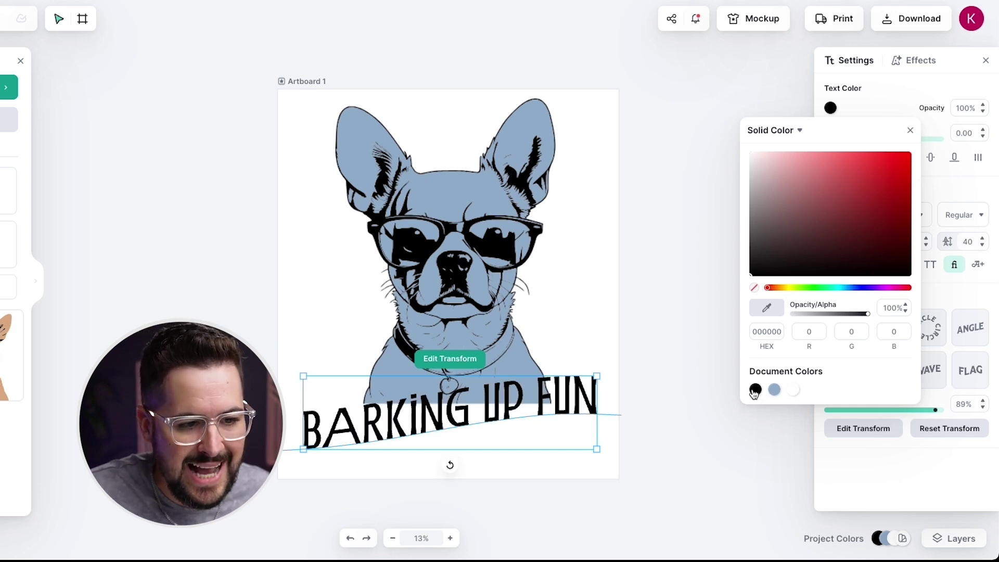
pyautogui.click(895, 467)
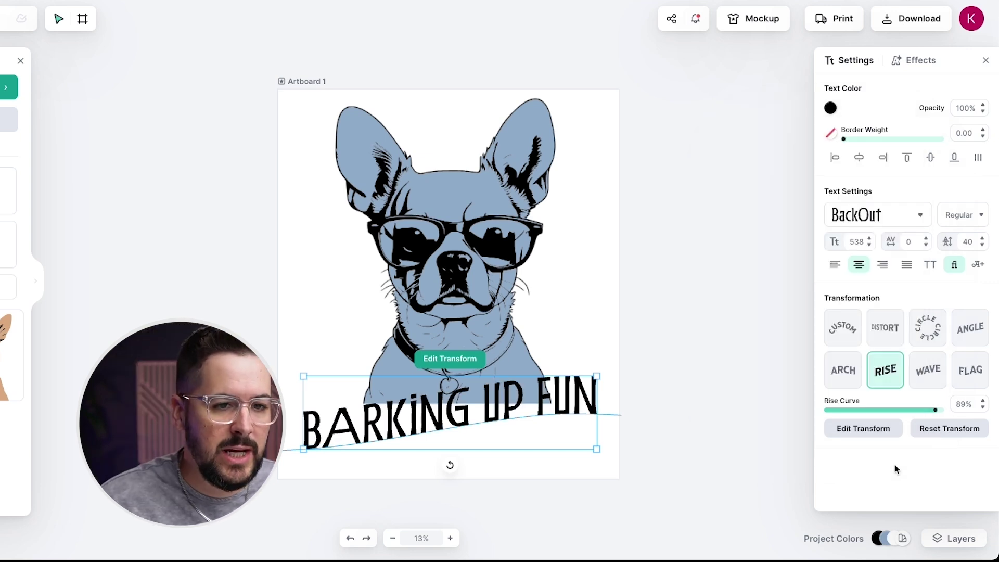
pyautogui.doubleClick(557, 392)
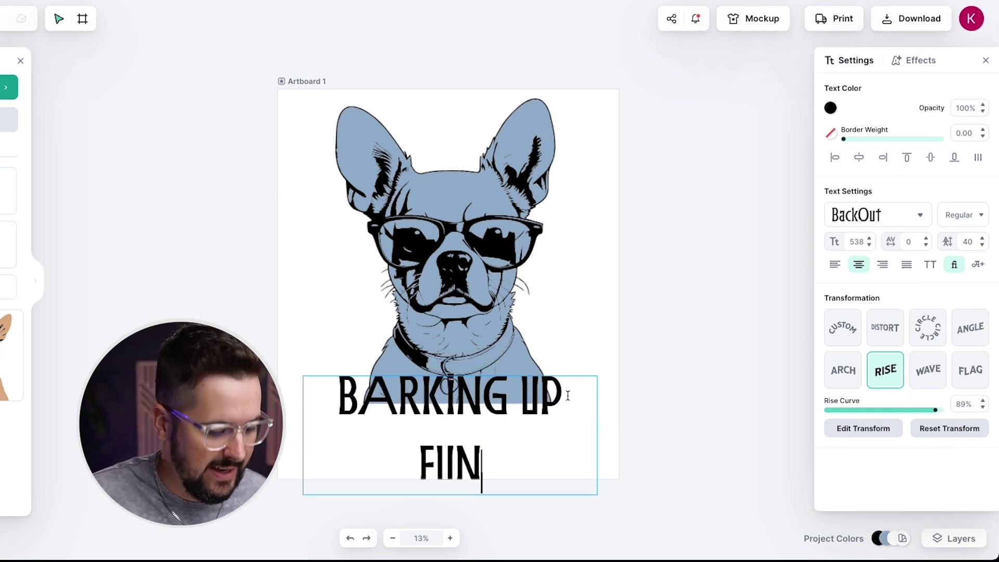
pyautogui.press('Escape')
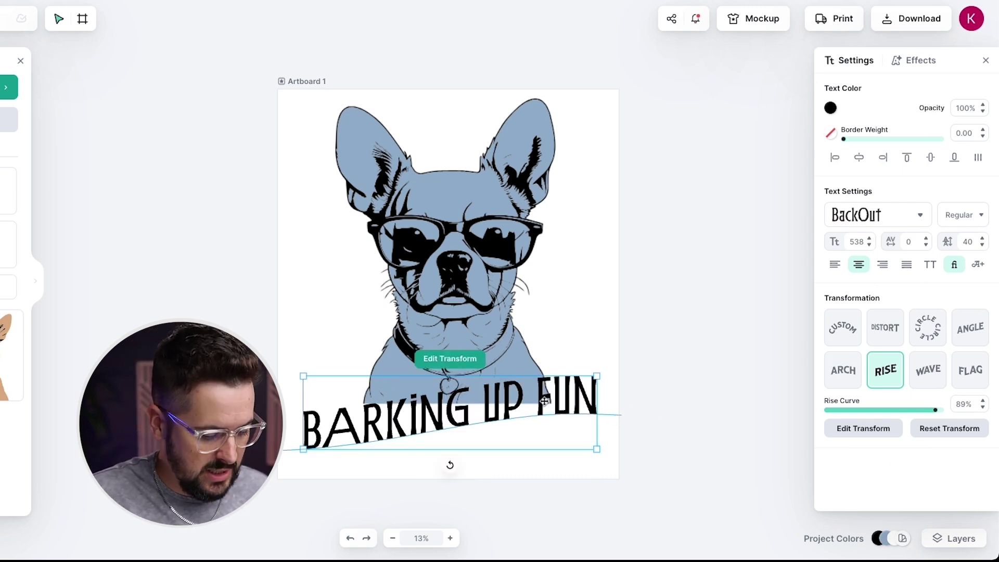
# Duplicate the headline, place the copy above the original and recolor it with the dog's blue, 91adca
pyautogui.hotkey('ctrl', 'v')
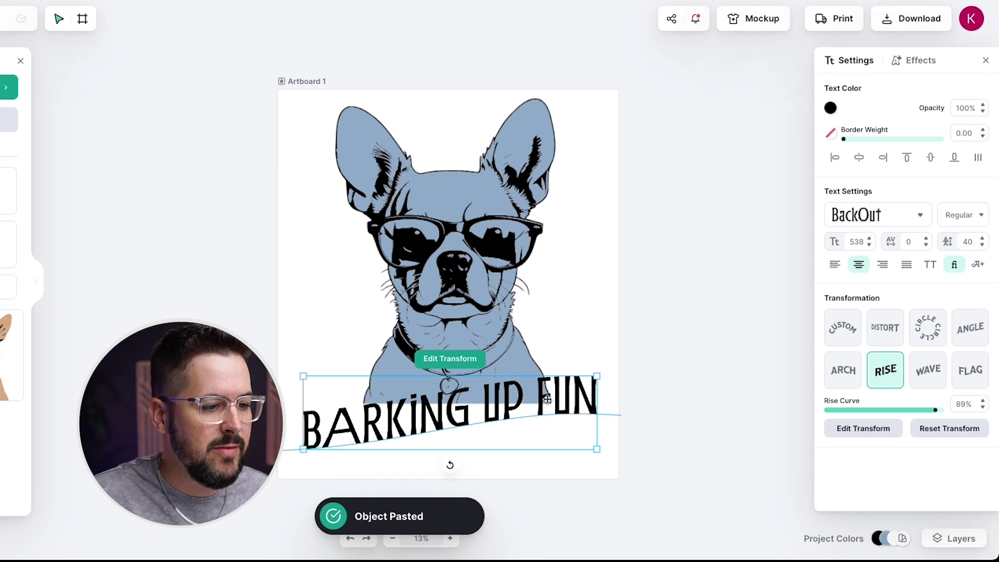
pyautogui.moveTo(545, 400); pyautogui.dragTo(545, 348)
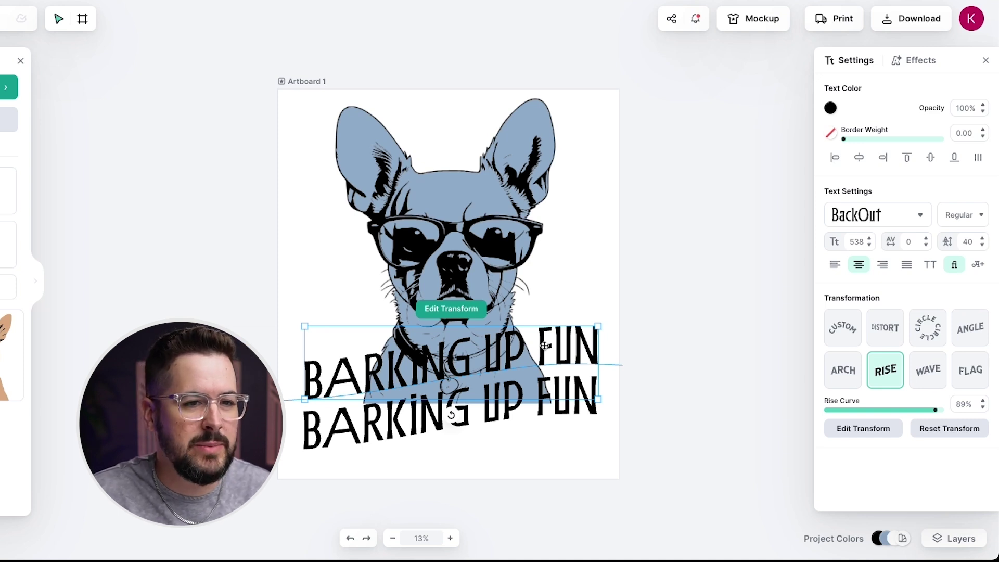
pyautogui.click(831, 108)
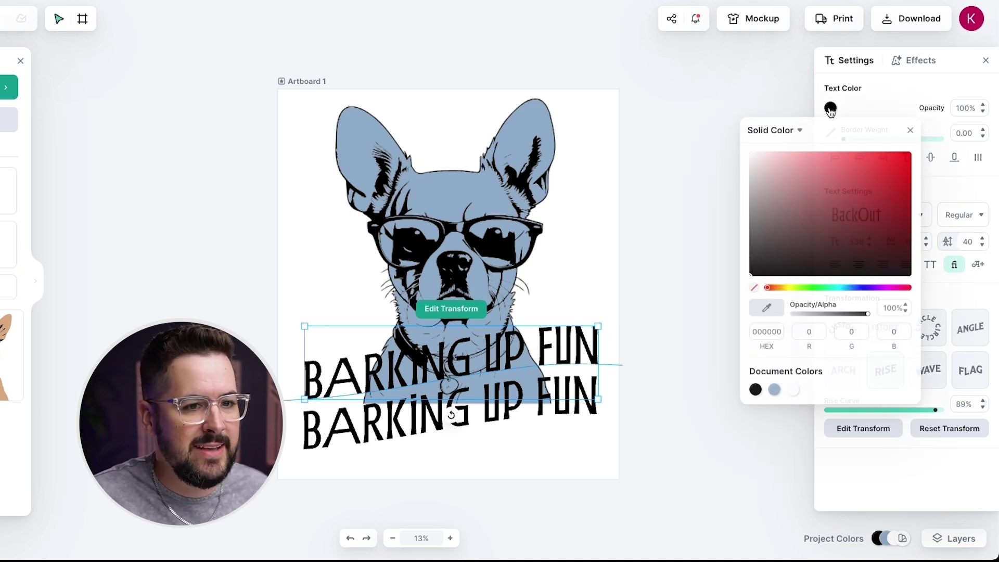
pyautogui.click(775, 391)
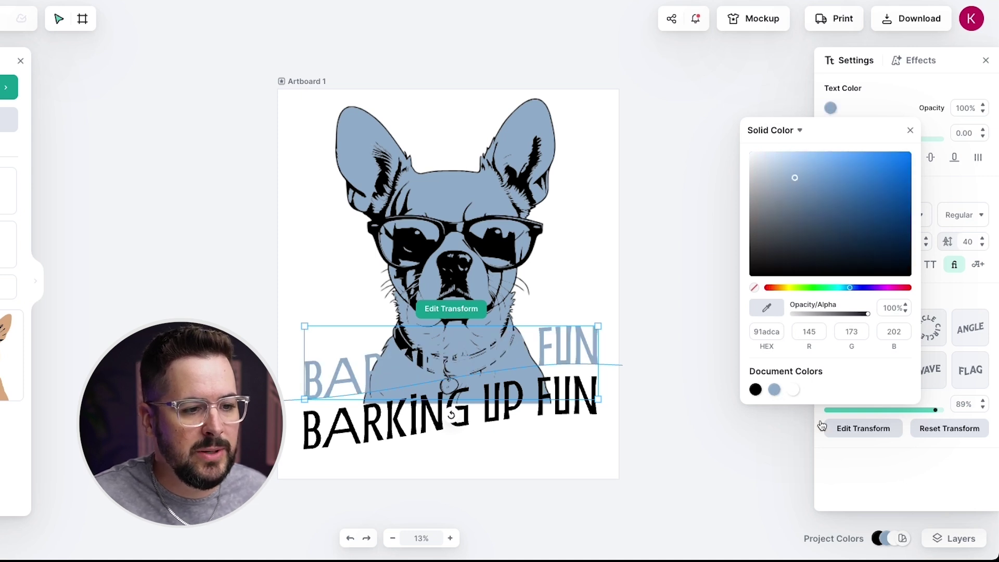
pyautogui.click(891, 492)
# Send the blue copy behind the black headline and offset it slightly down and right as a drop shadow
pyautogui.moveTo(580, 342); pyautogui.dragTo(583, 383)
pyautogui.rightClick(583, 381)
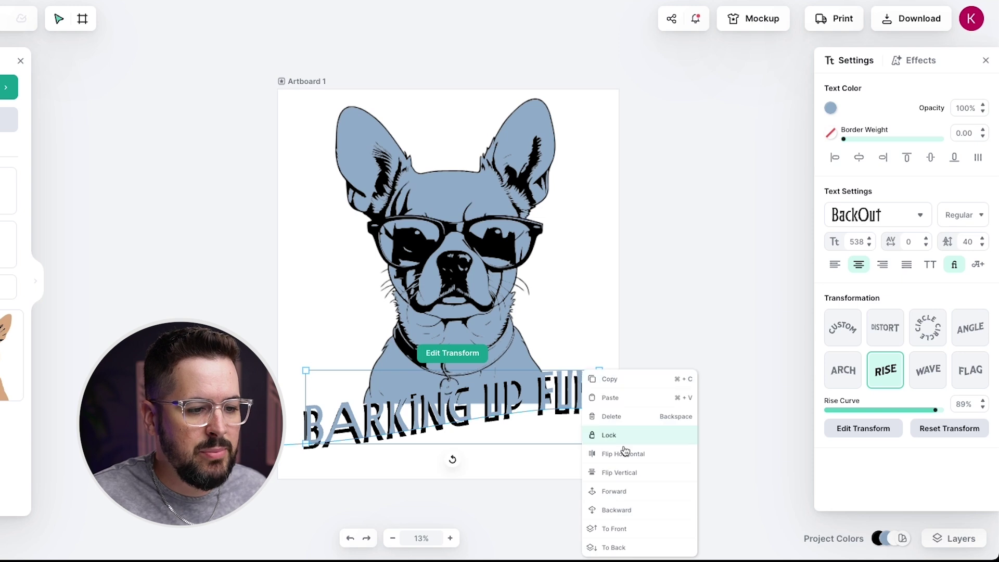
pyautogui.click(649, 515)
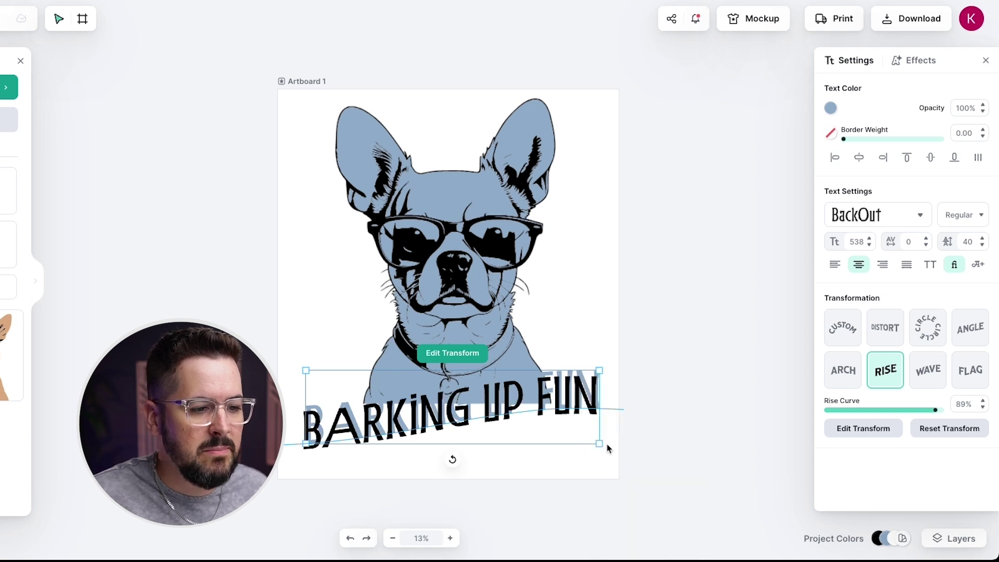
pyautogui.moveTo(580, 375); pyautogui.dragTo(579, 381)
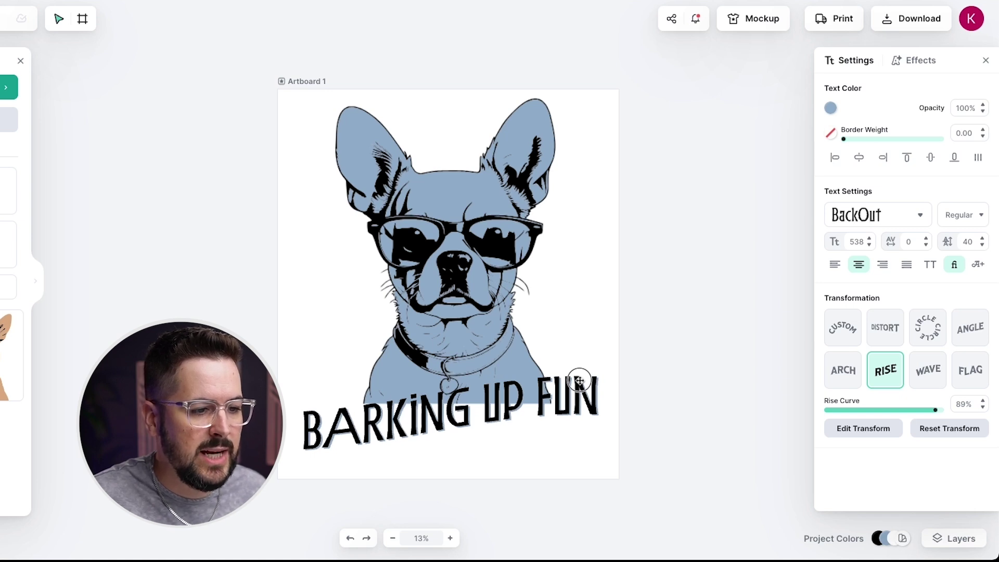
# Select the black headline together with its blue shadow copy and move both slightly down and to the right
pyautogui.moveTo(701, 400); pyautogui.dragTo(599, 402)
pyautogui.click(599, 458)
pyautogui.moveTo(598, 458); pyautogui.dragTo(533, 401)
pyautogui.click(628, 394)
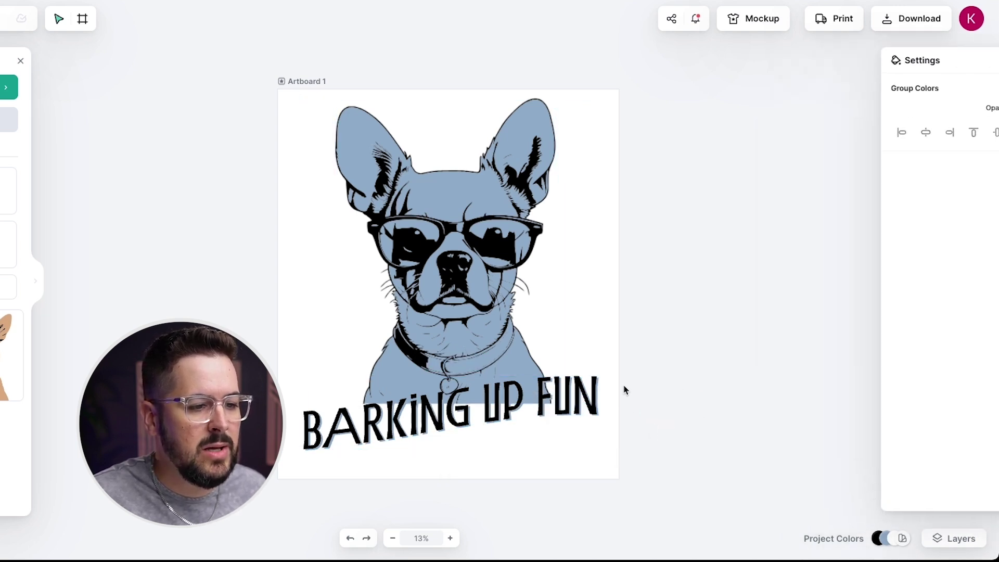
pyautogui.moveTo(613, 354); pyautogui.dragTo(590, 410)
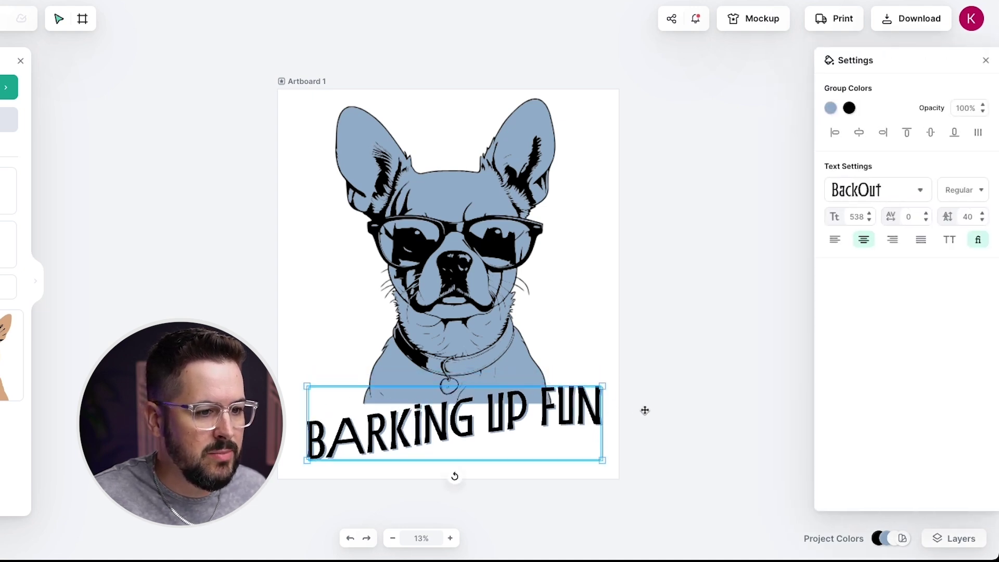
# Slightly reduce the rise curve of the black BARKING UP FUN headline
pyautogui.click(583, 410)
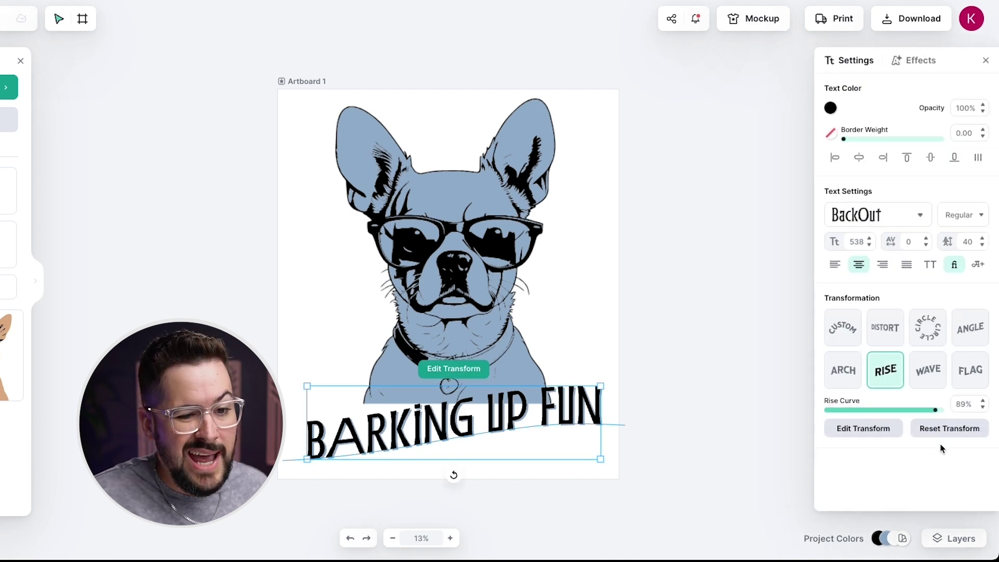
pyautogui.moveTo(936, 413); pyautogui.dragTo(925, 415)
pyautogui.click(636, 312)
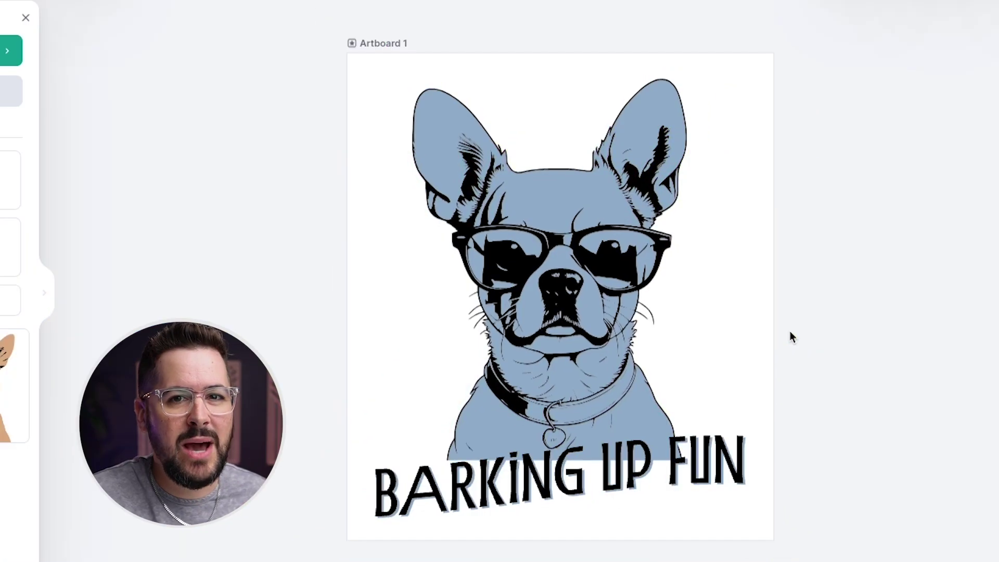